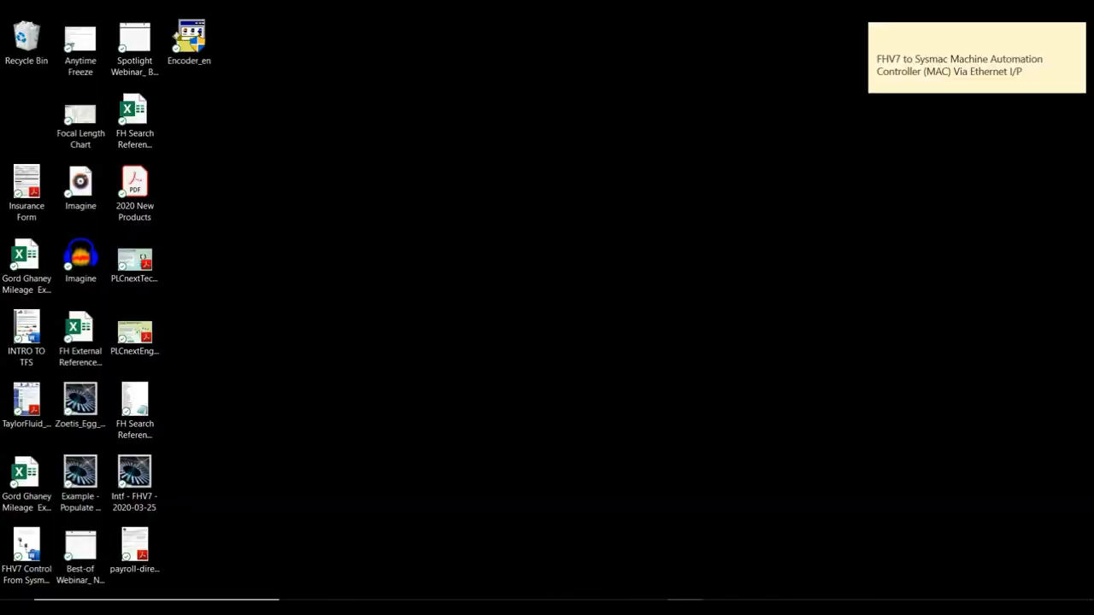
Start the FH_FHV Launcher and run its Remote Operation Tool with version FHVX-XXX Ver.6.21 2018/11/27.
click(156, 607)
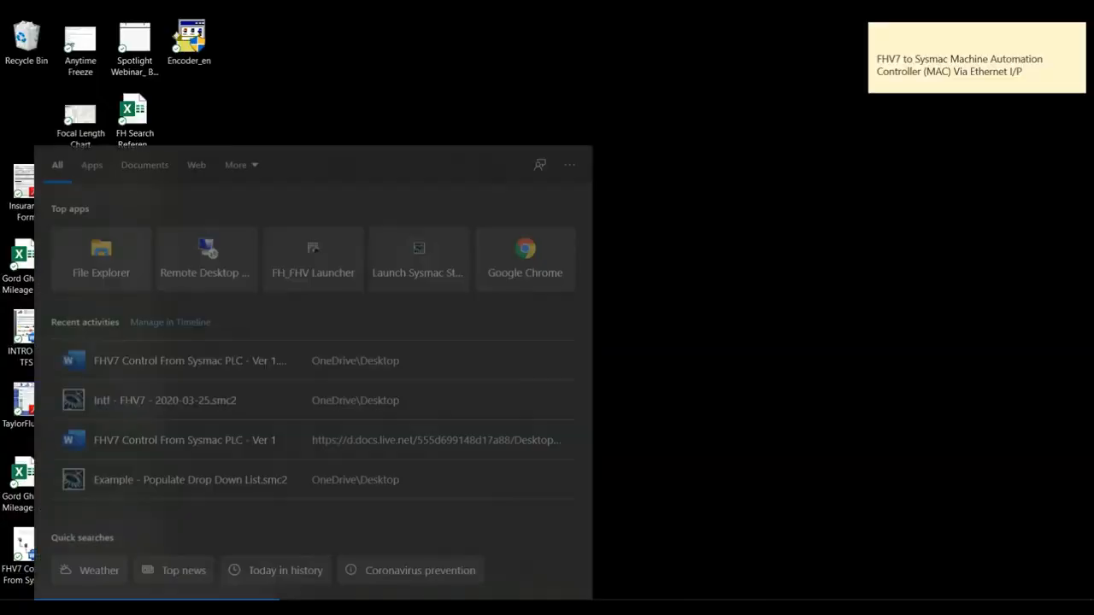
text(fh)
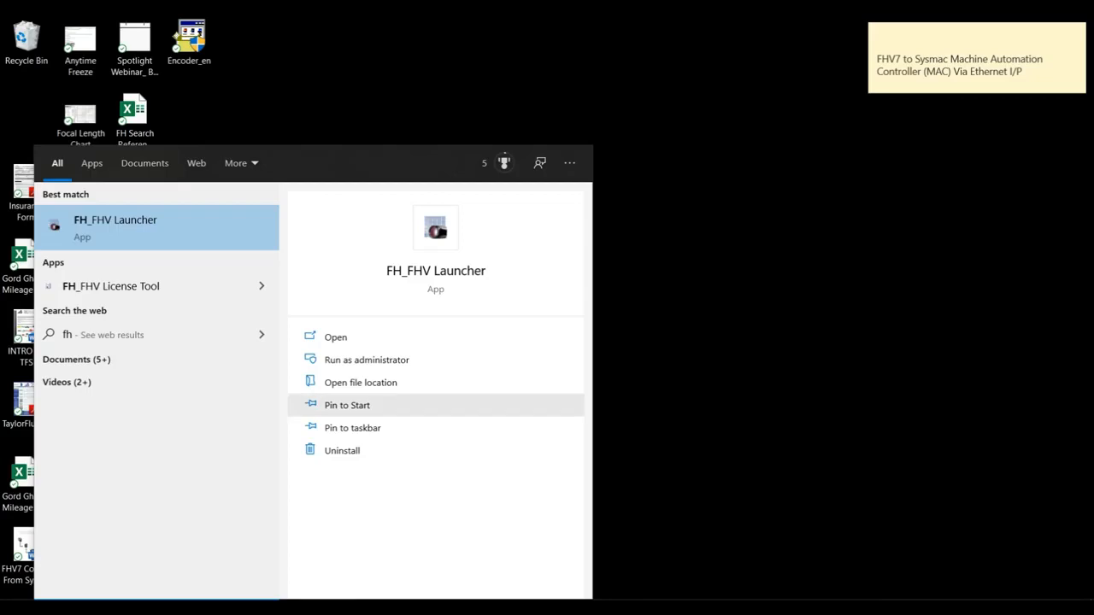
key(Return)
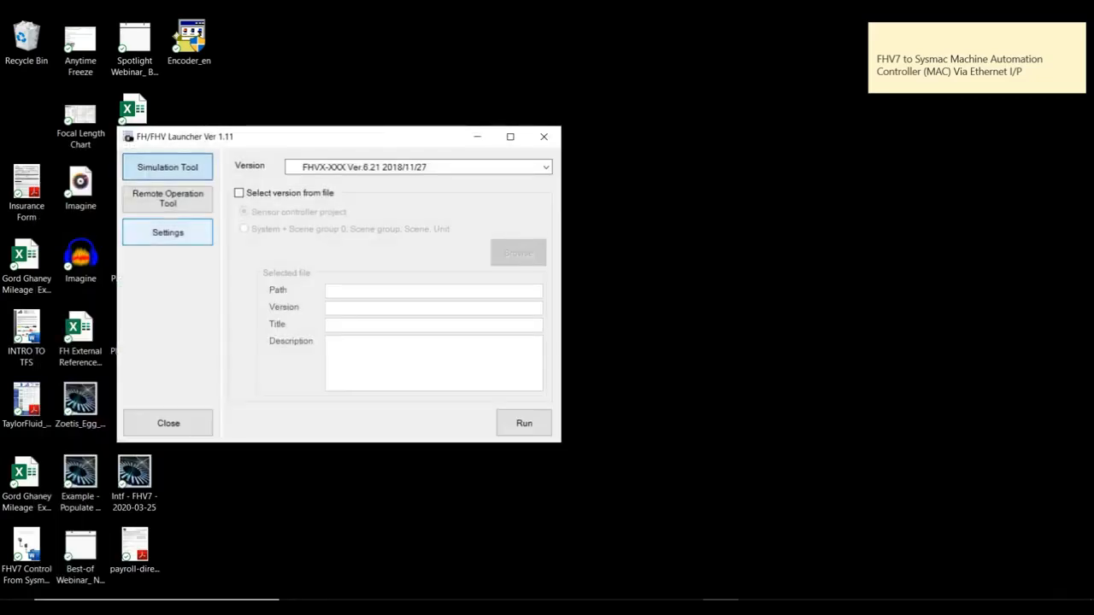
click(168, 200)
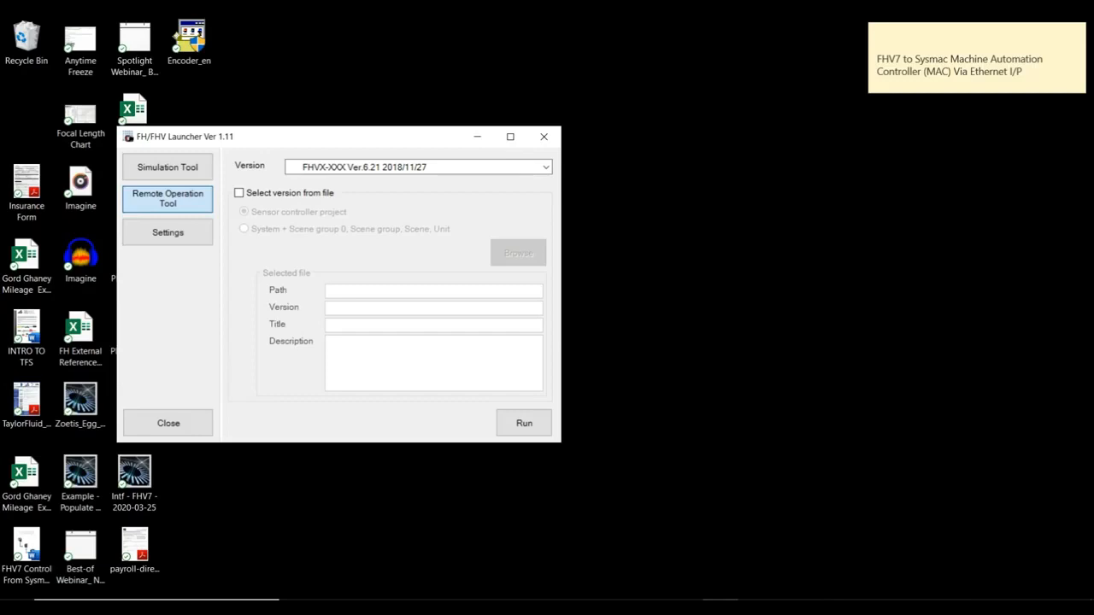
click(523, 423)
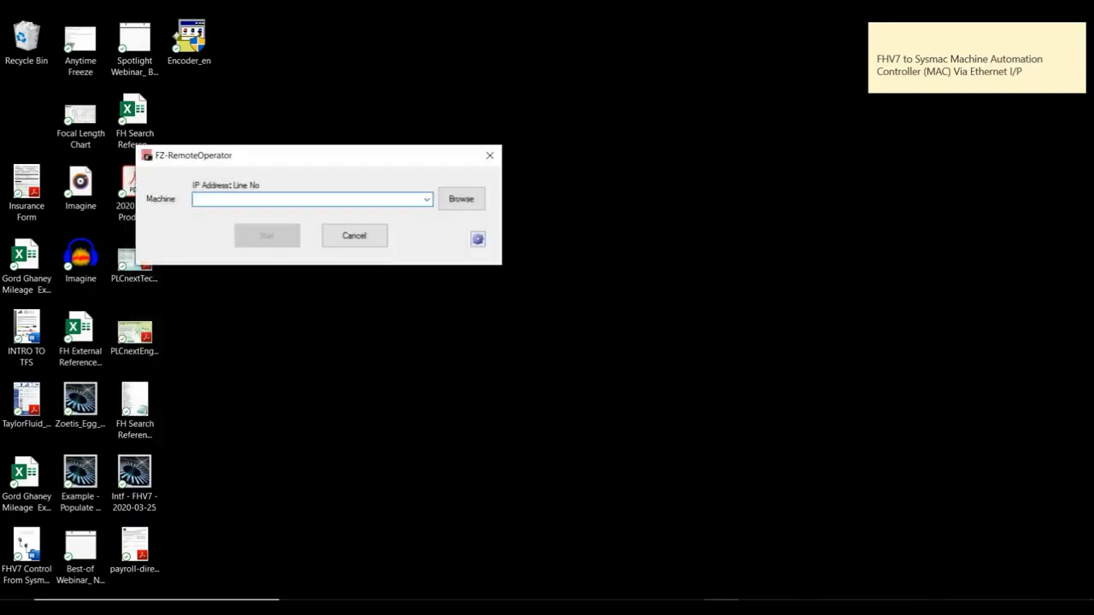
Connect the remote operator to the machine at 192.168.1.100, line 0.
click(427, 199)
click(248, 212)
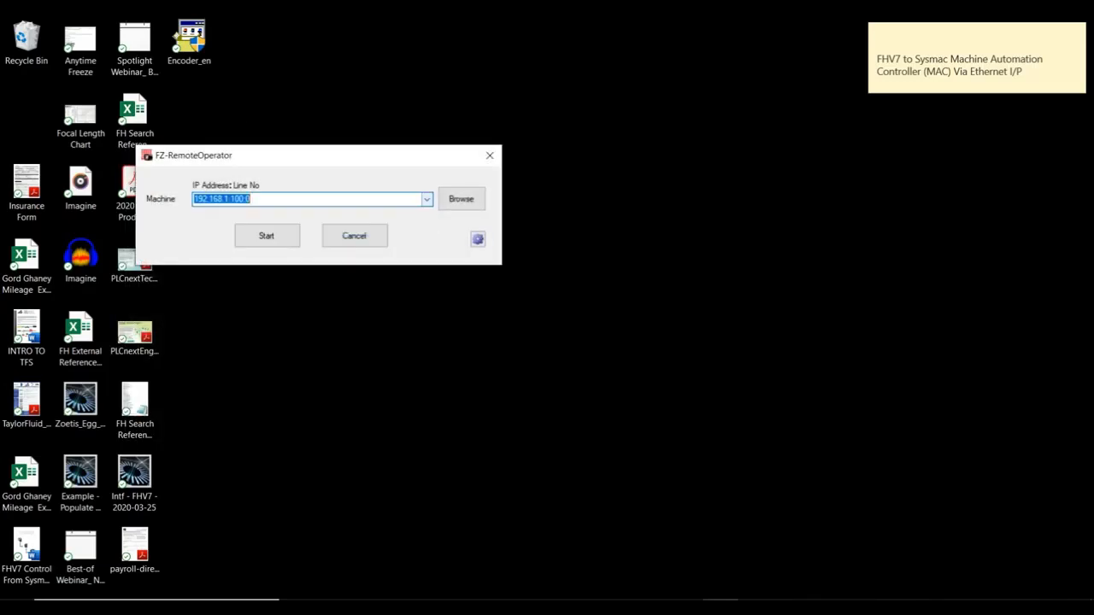
click(267, 236)
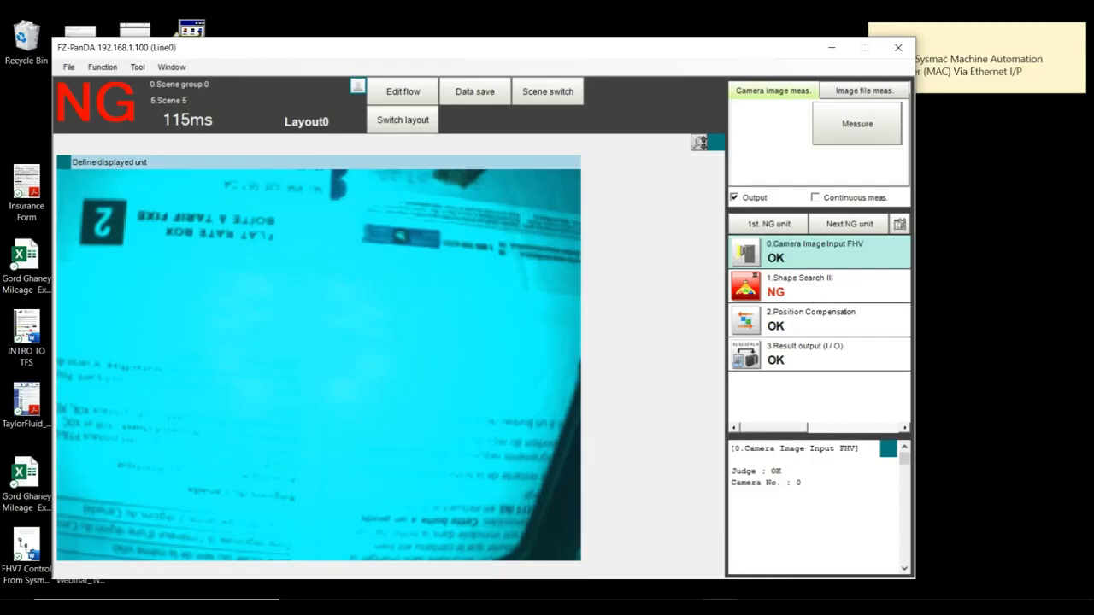
Examine the camera's IP address settings under Ethernet (Normal(UDP)) in System Settings, and close the settings.
click(137, 66)
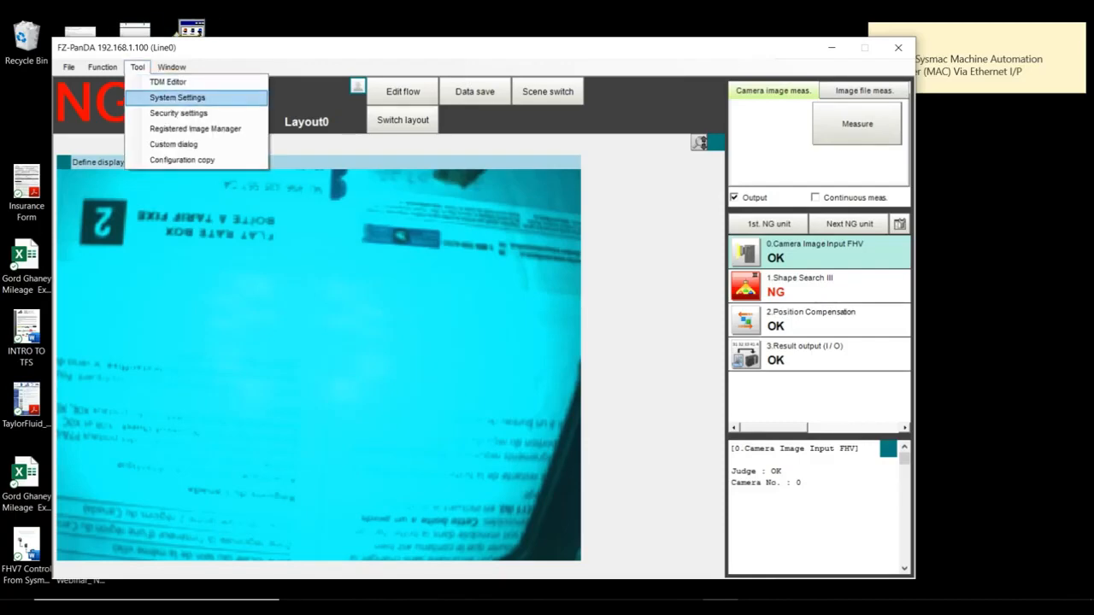
click(178, 97)
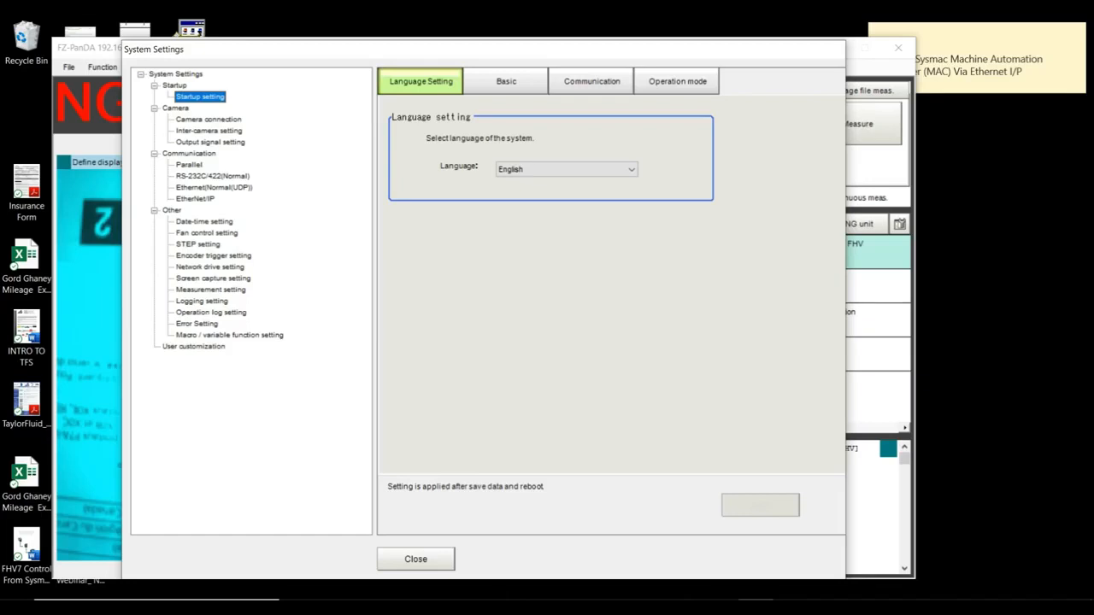
click(214, 187)
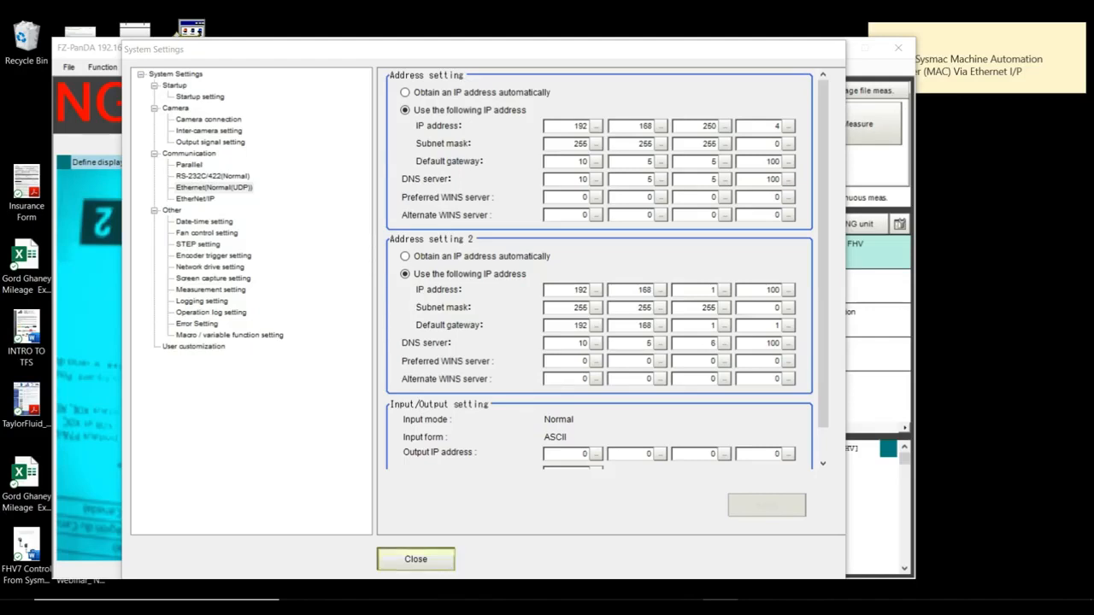
click(416, 559)
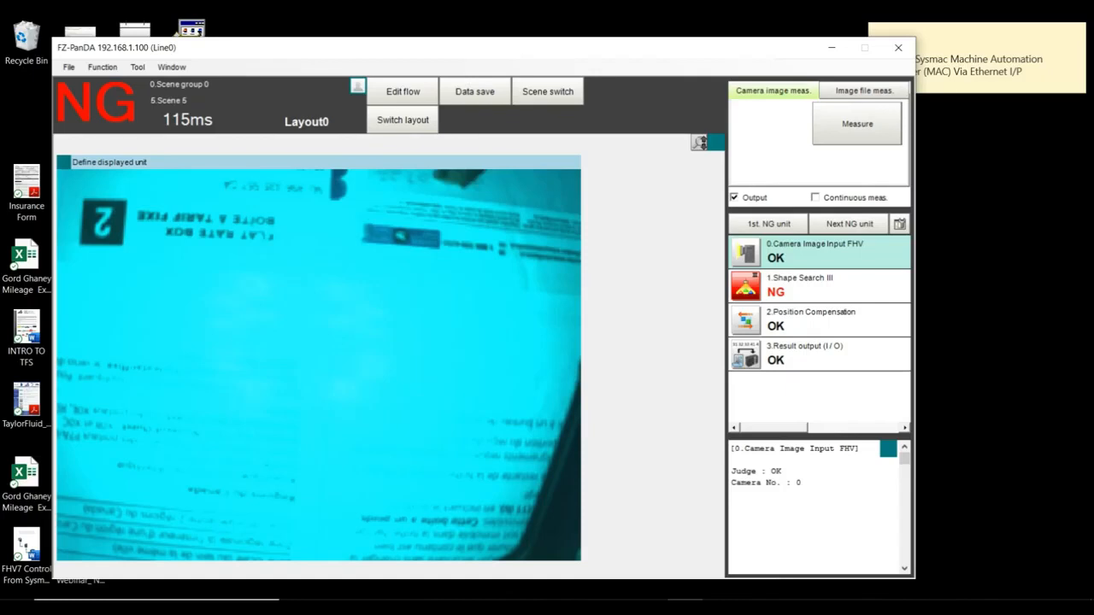
Save the camera's settings and restart its system.
click(474, 92)
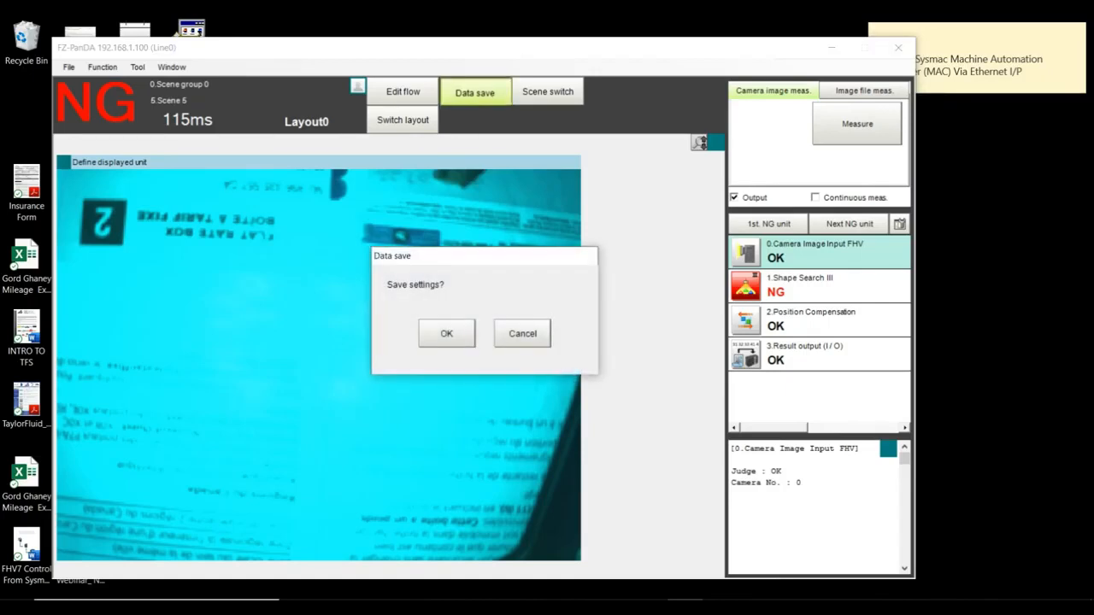
click(446, 333)
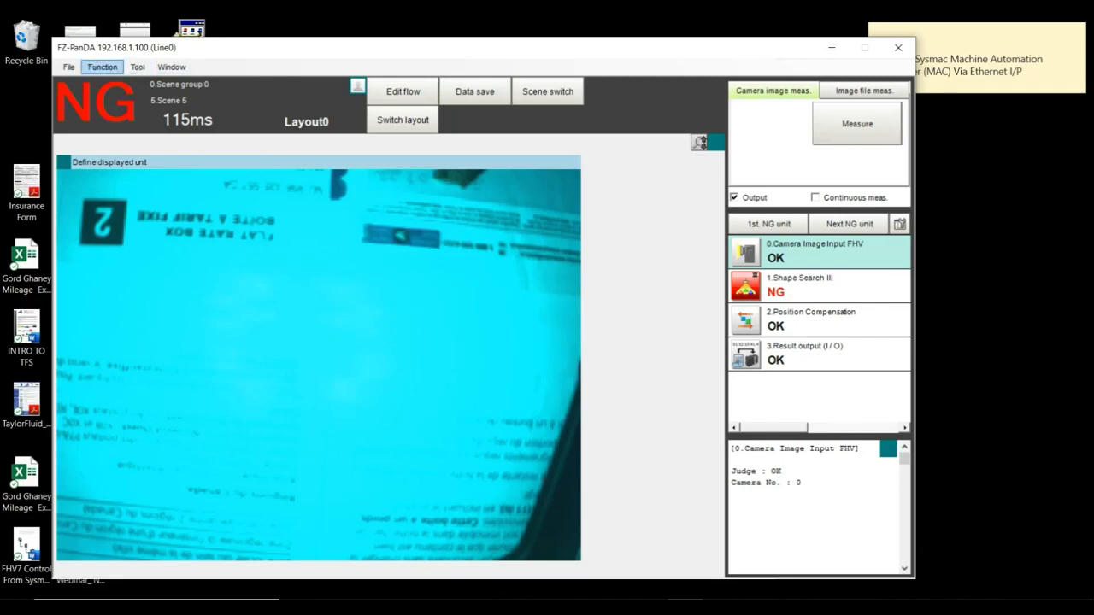
click(103, 67)
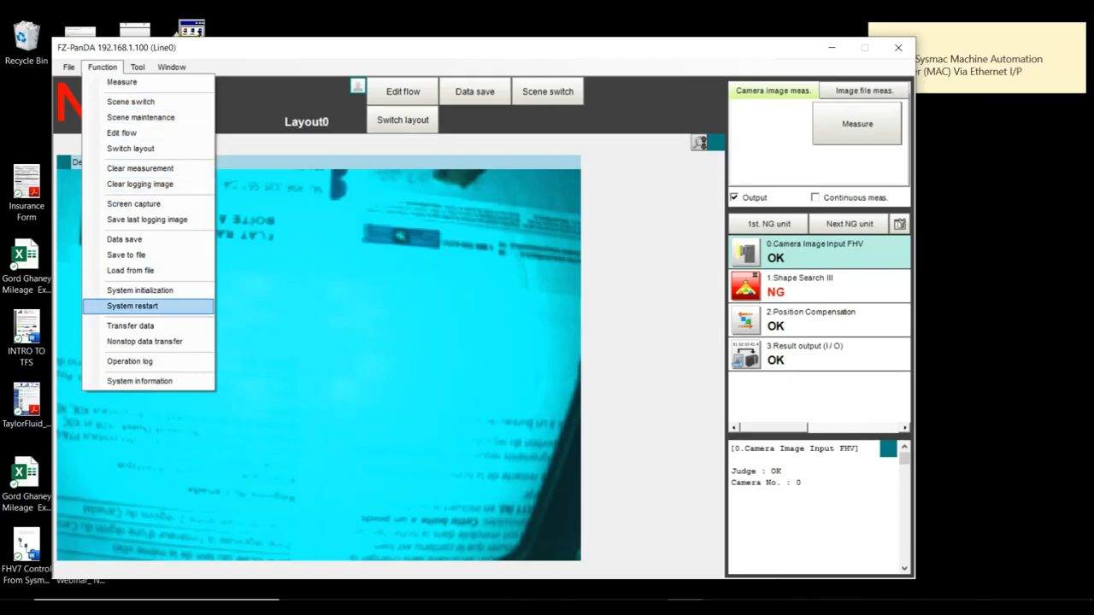
click(133, 306)
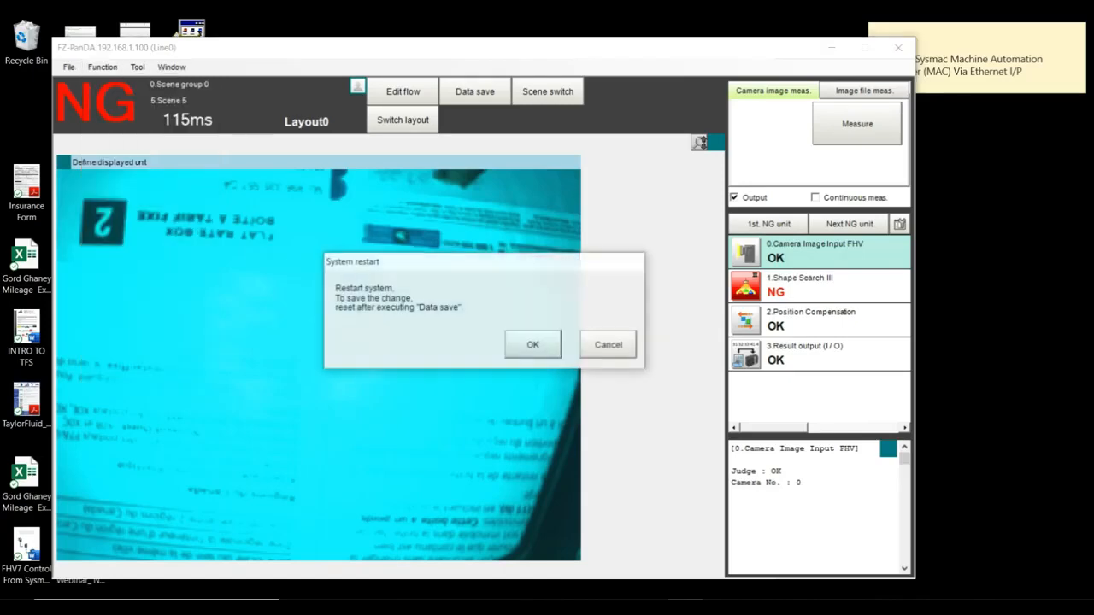
click(533, 345)
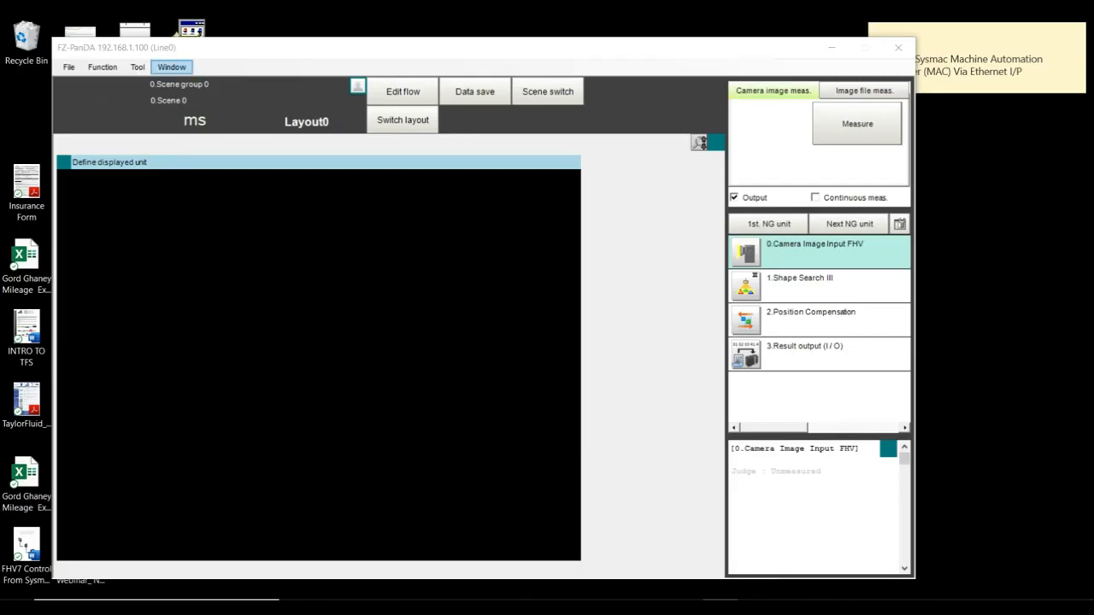
Select EtherNet/IP as the fieldbus communication module in the startup settings, apply it and close System Settings.
click(137, 66)
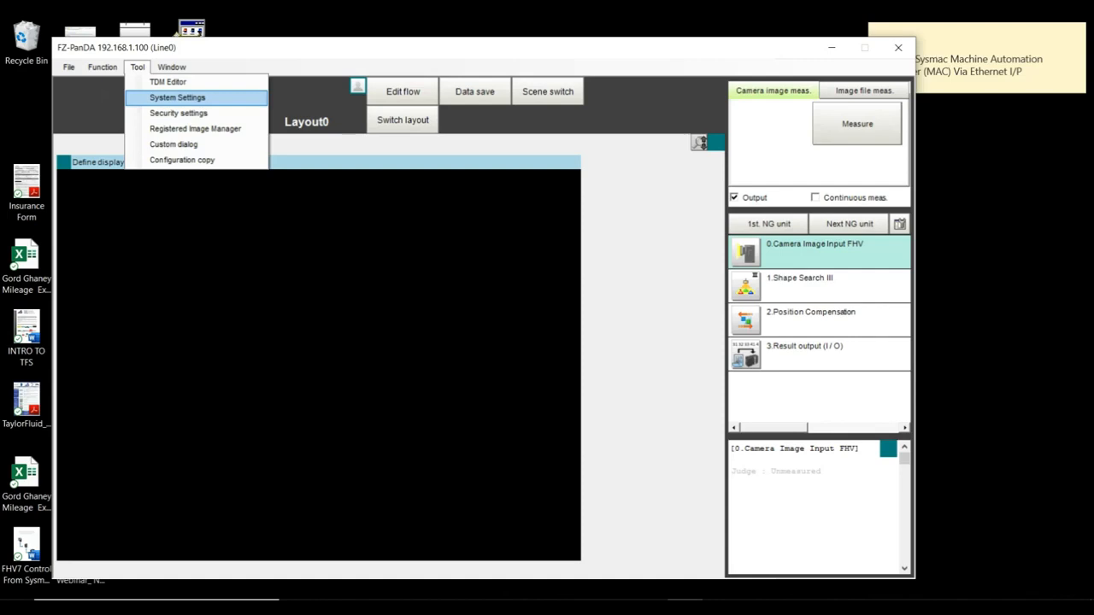
click(177, 99)
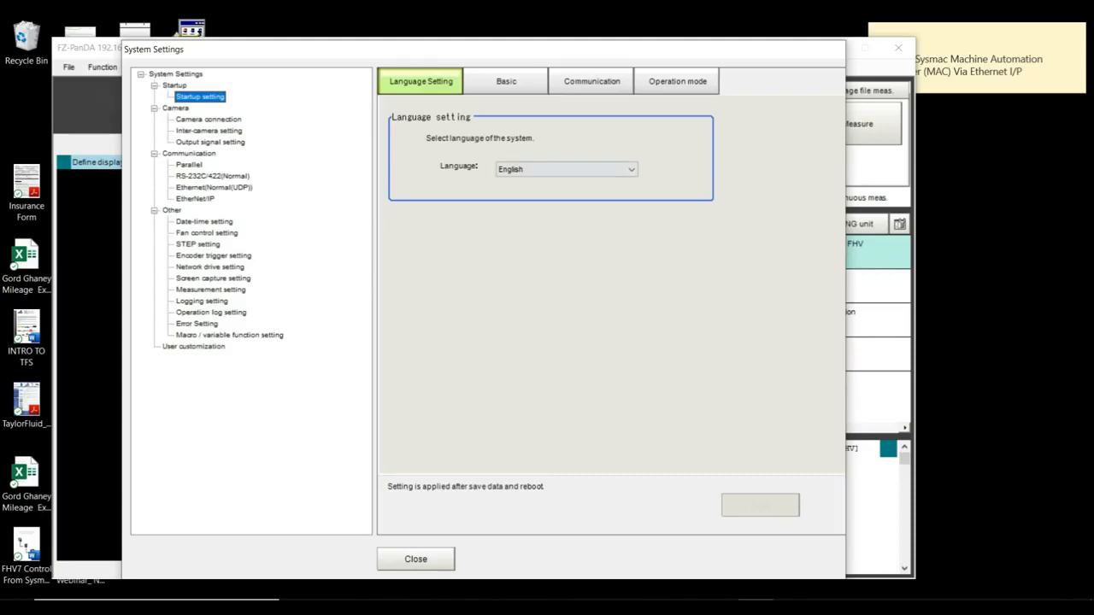
click(591, 81)
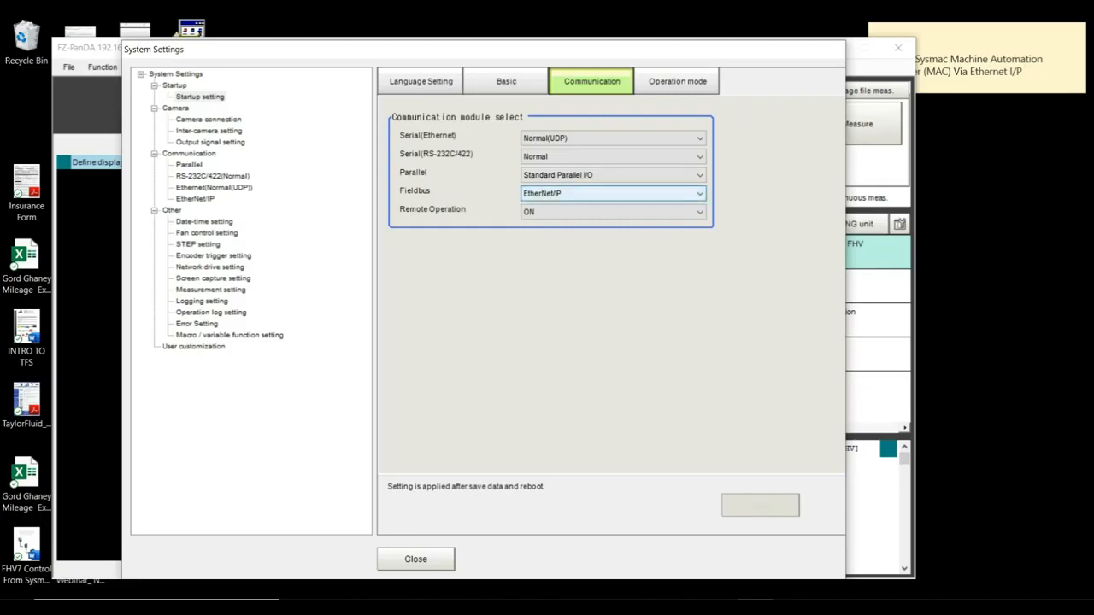
click(699, 194)
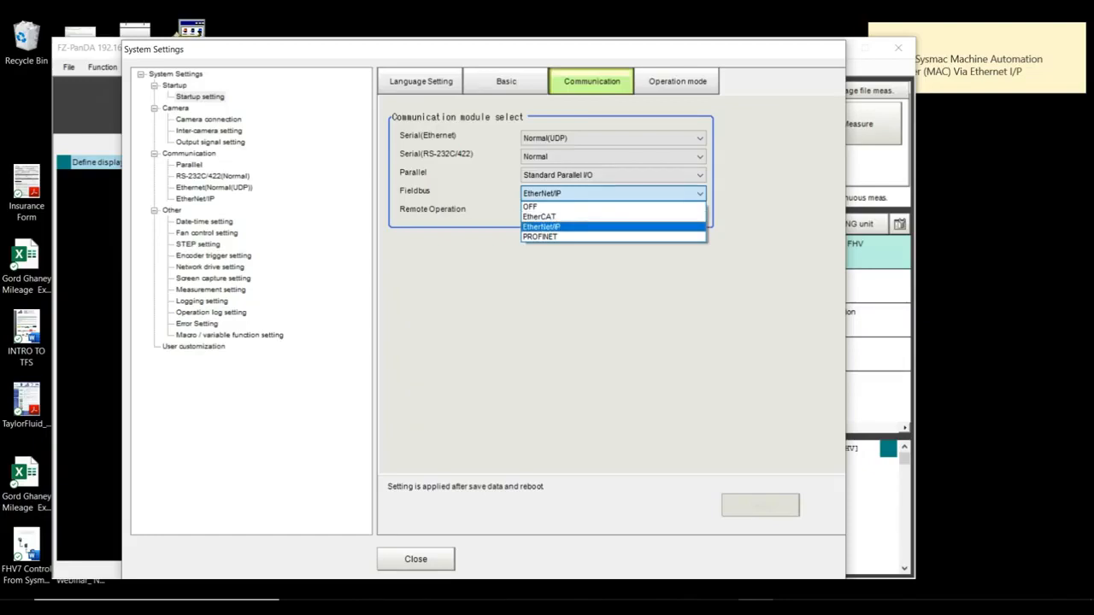
click(542, 227)
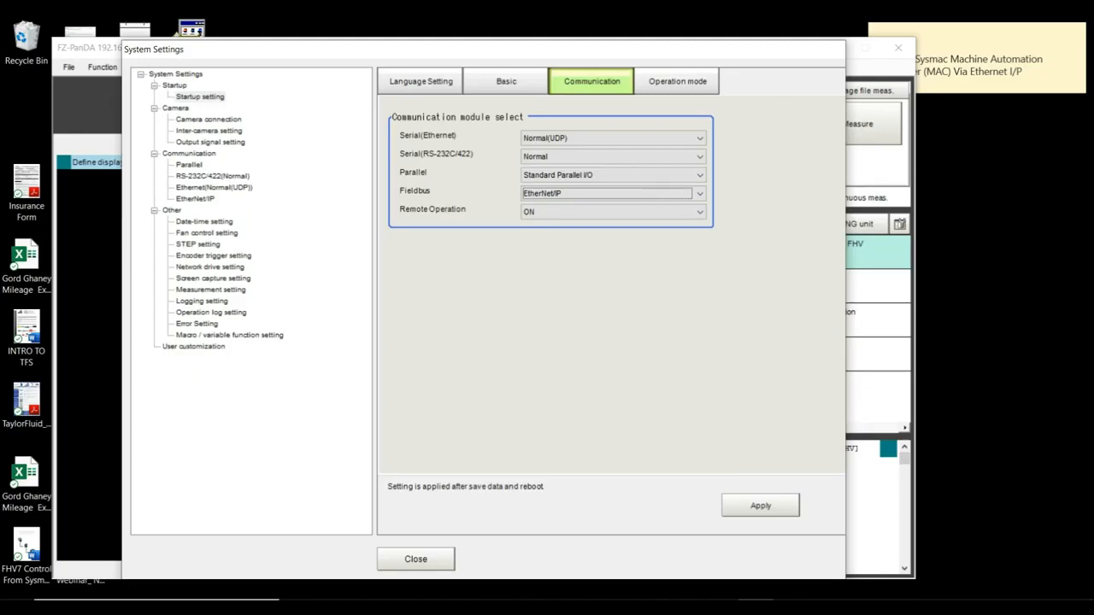
click(761, 505)
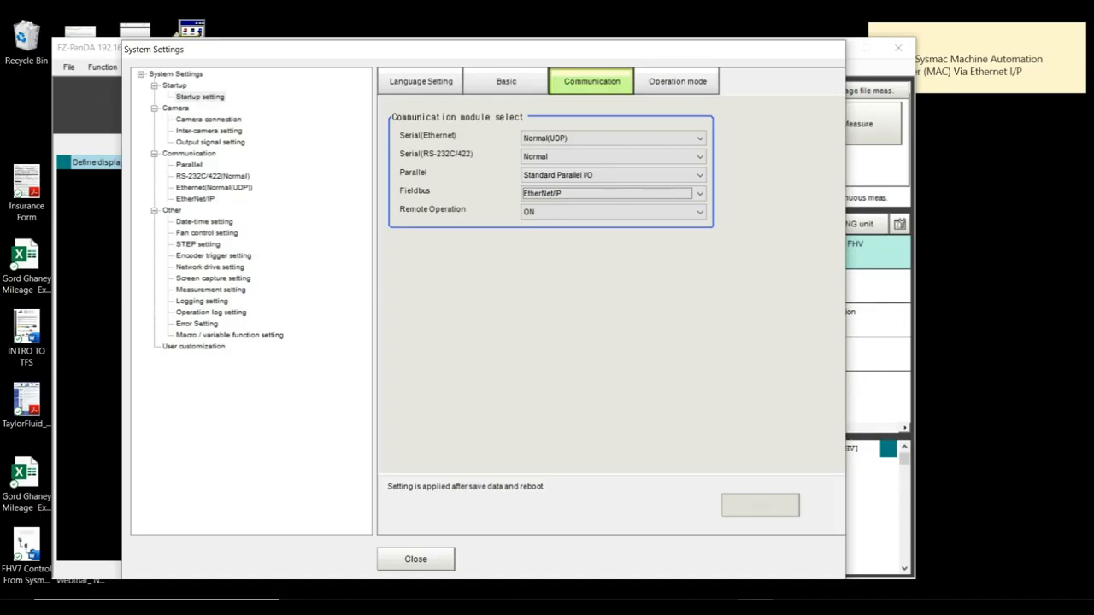
click(415, 559)
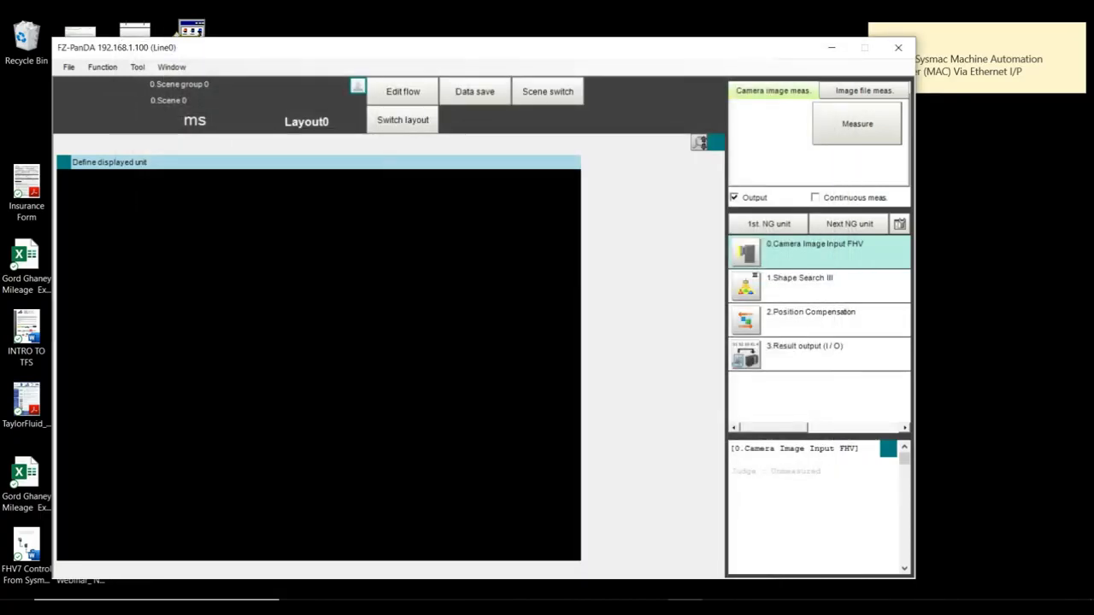
Save the fieldbus communication settings to the camera and restart the system to apply them.
click(476, 92)
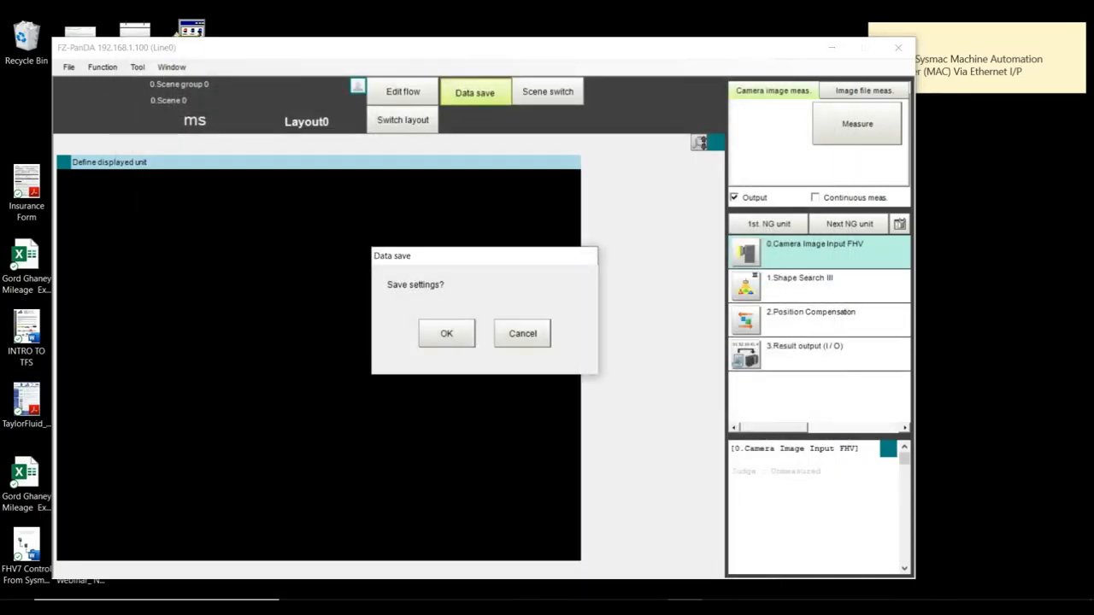
key(Return)
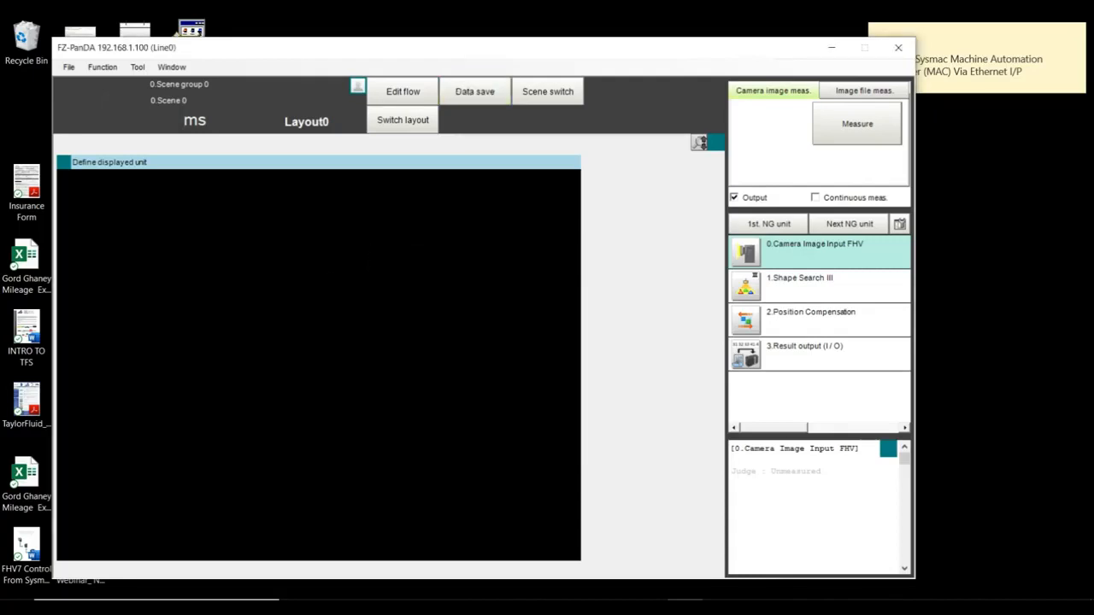
click(137, 66)
mouse_move(103, 66)
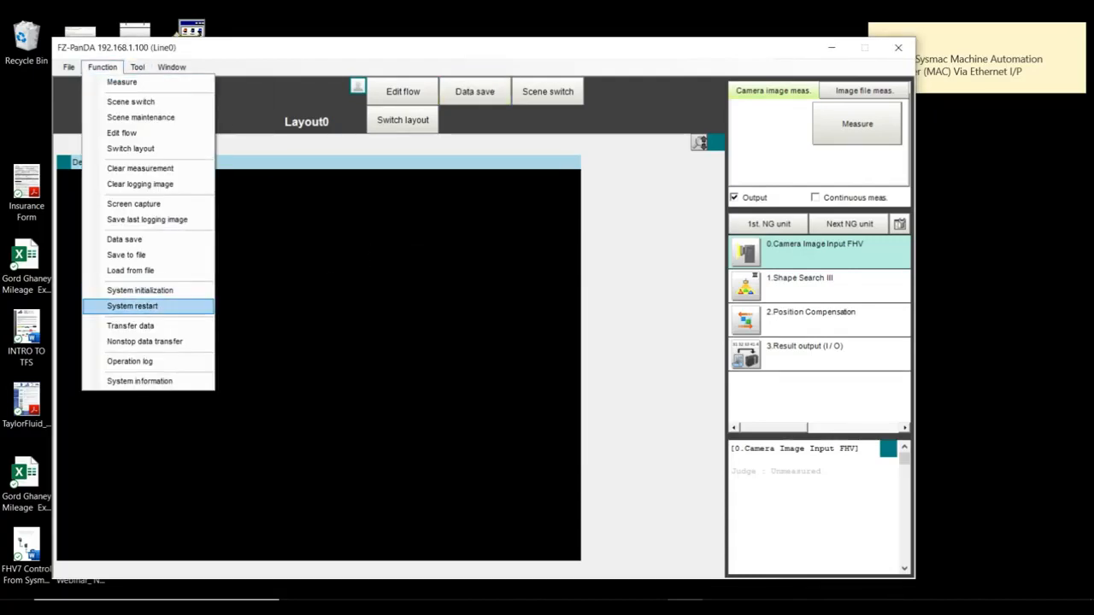
key(Return)
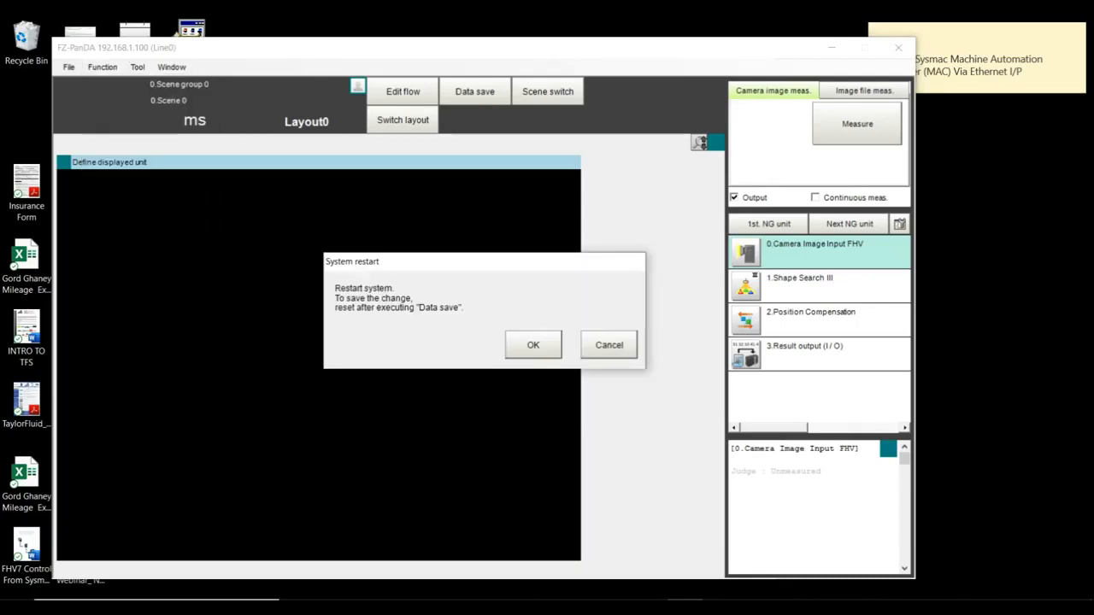
click(533, 344)
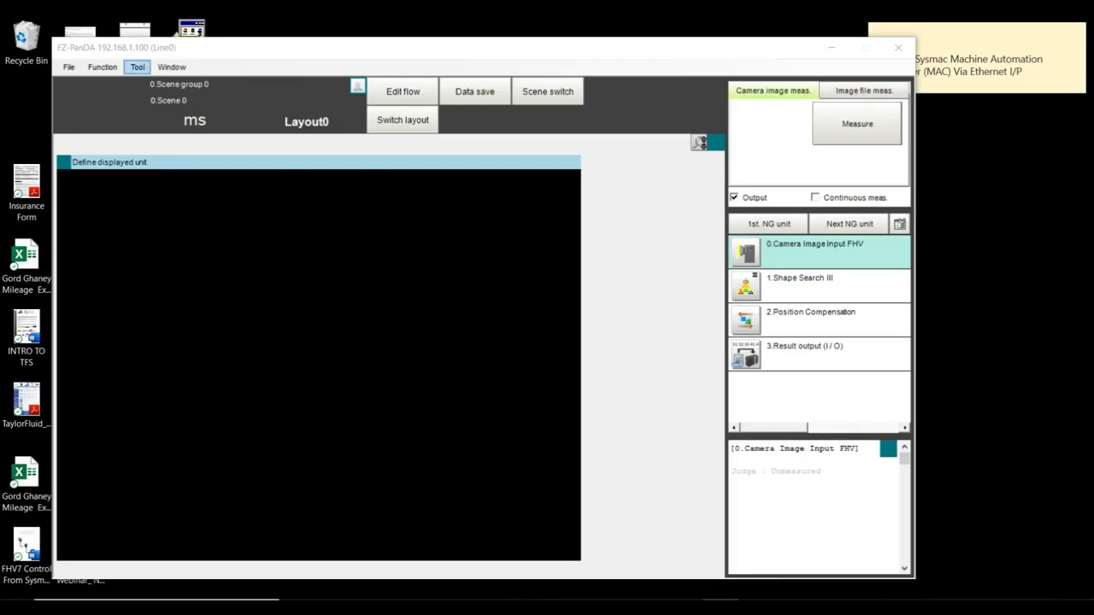
Examine the EtherNet/IP settings in System Settings, covering output polarity, output control, timeout, output data size and user area.
click(138, 66)
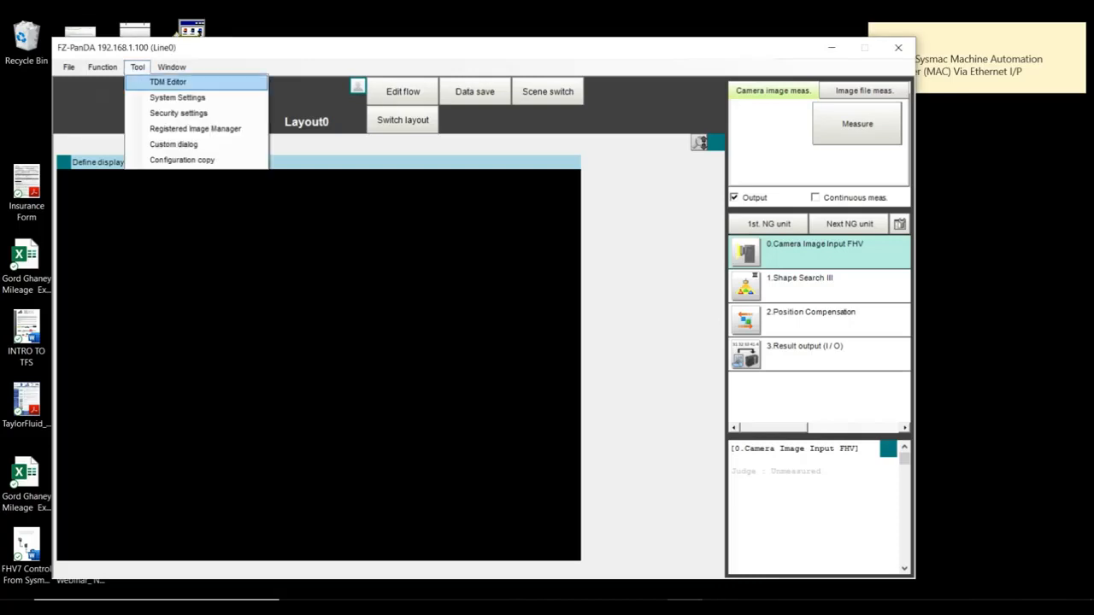
click(178, 97)
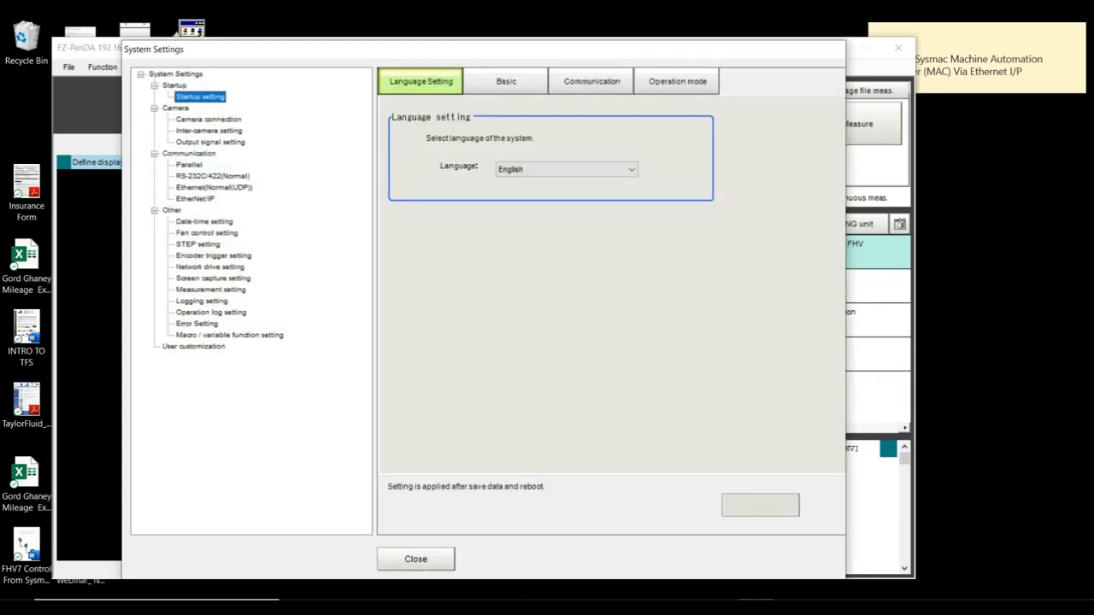
click(195, 199)
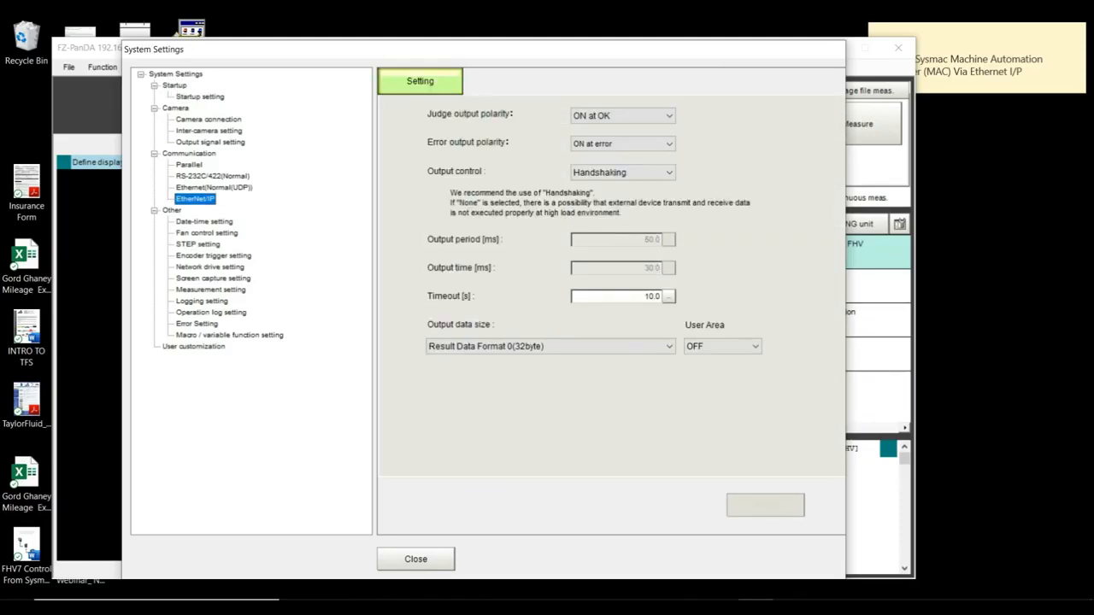
click(650, 608)
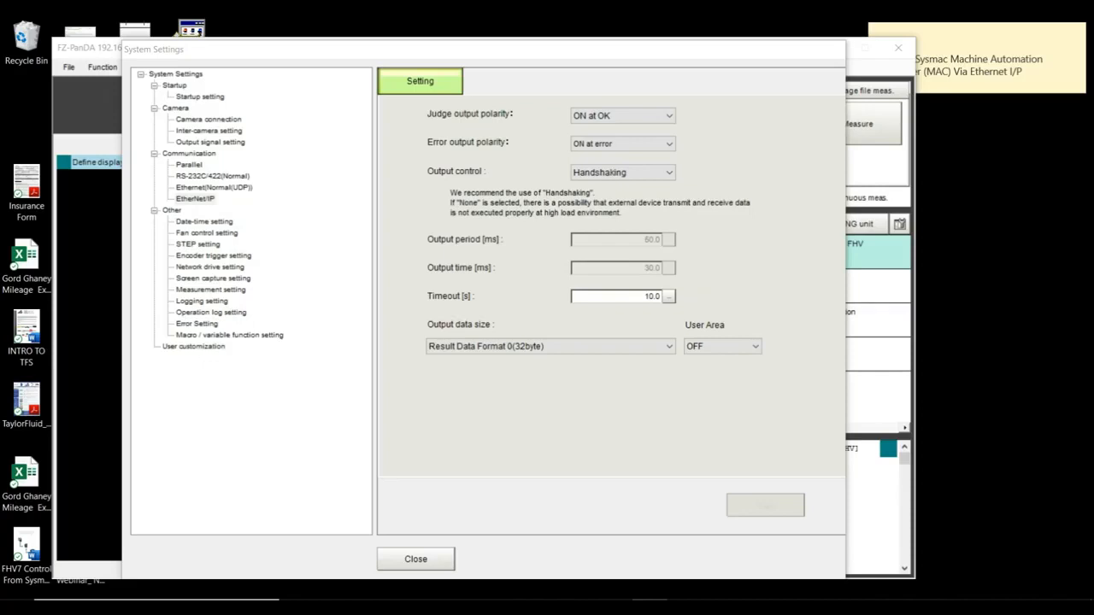
click(195, 199)
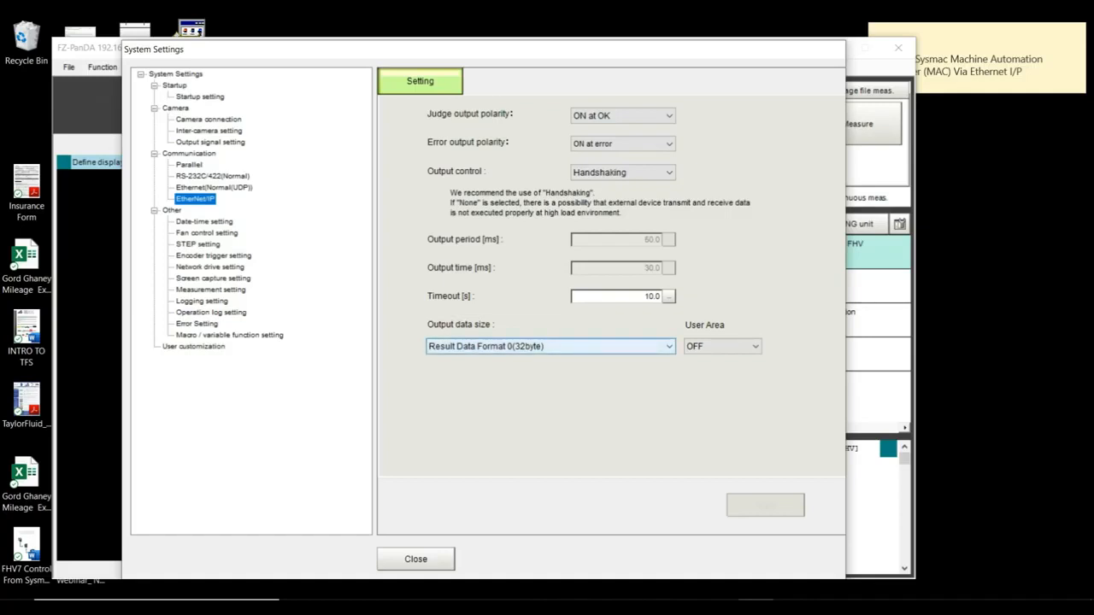
click(649, 590)
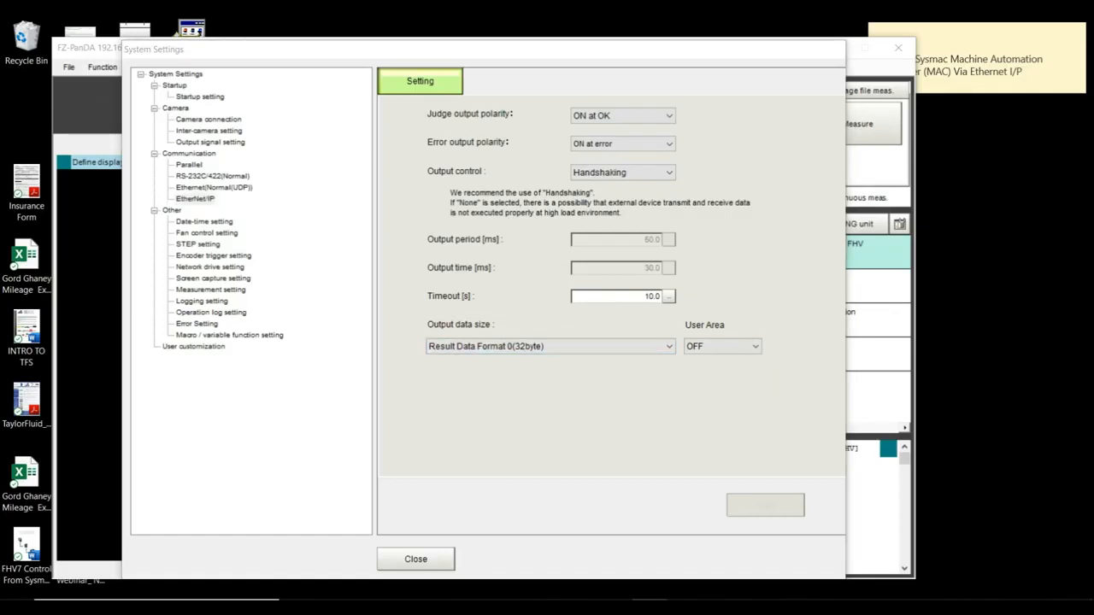
key(alt+Tab)
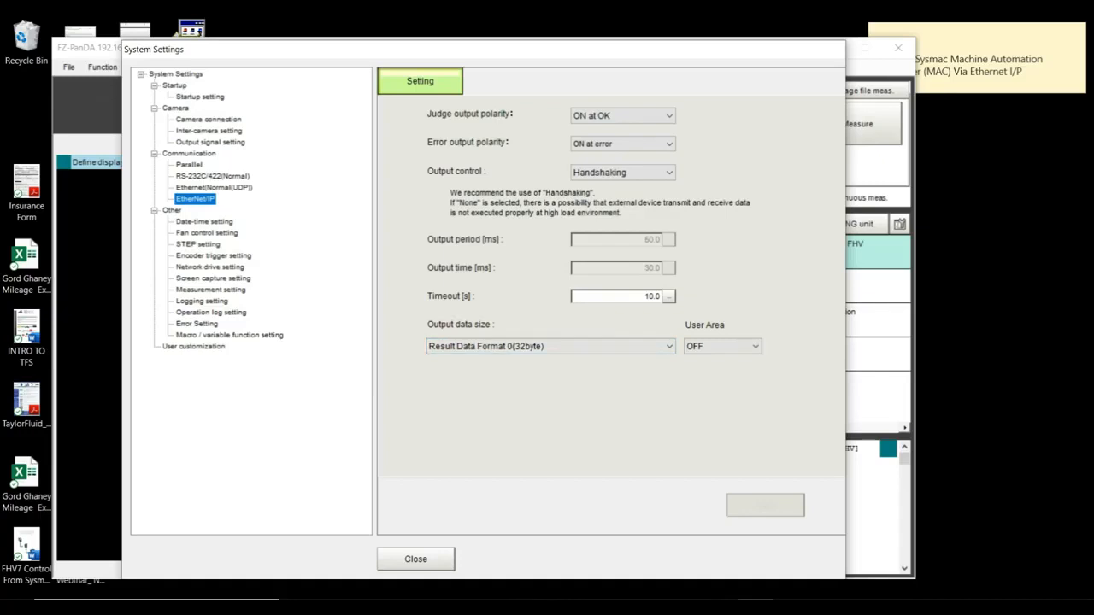
Close System Settings and save the camera's settings.
key(alt+Tab)
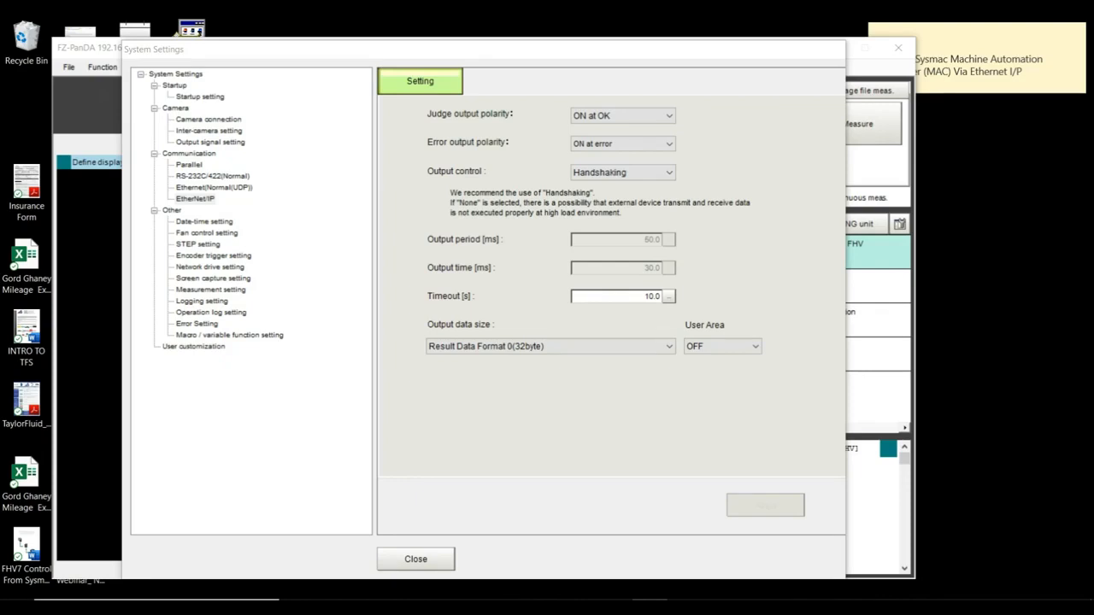
click(415, 559)
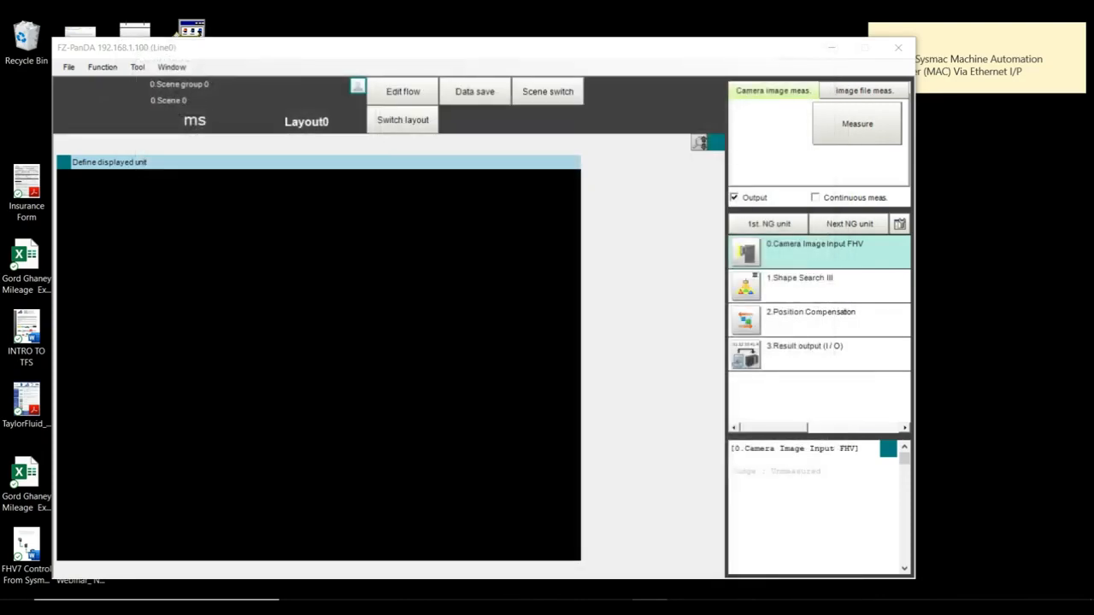
click(475, 92)
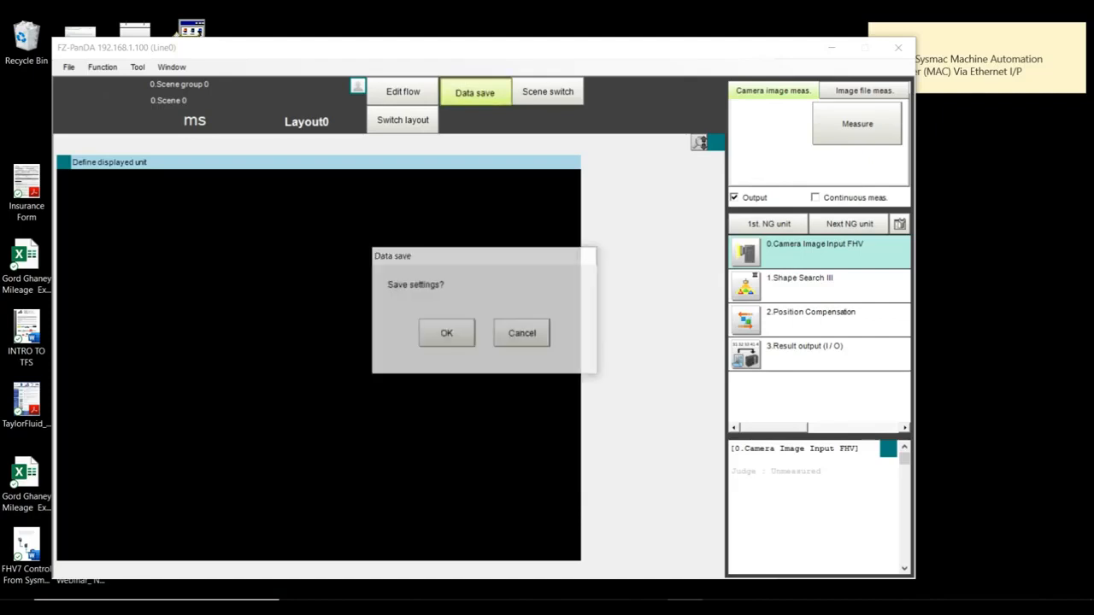
click(446, 333)
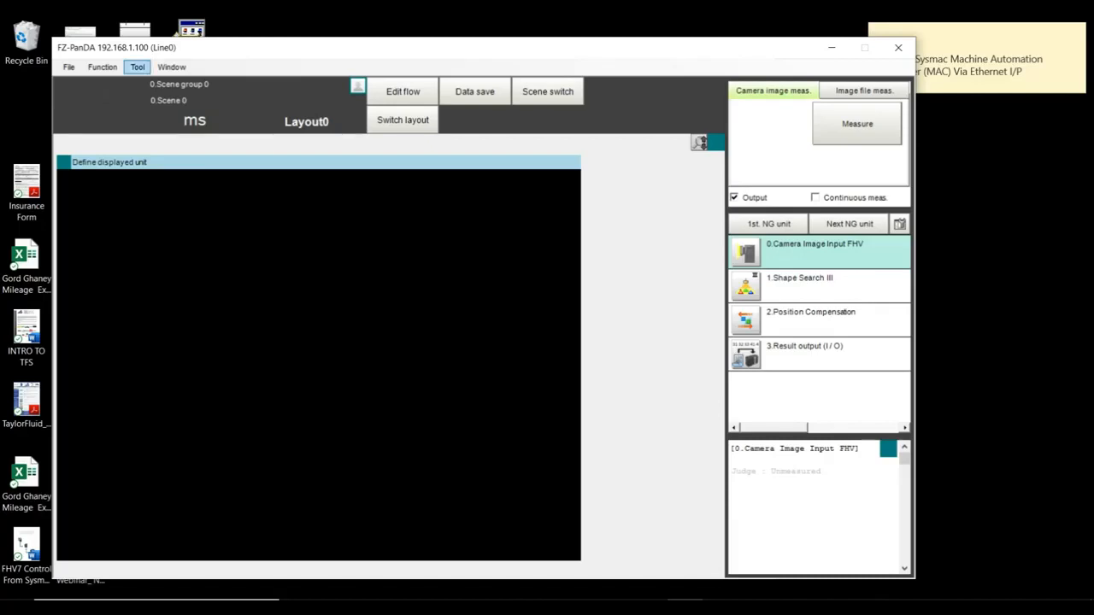
Restart the camera's system after the data save.
click(137, 67)
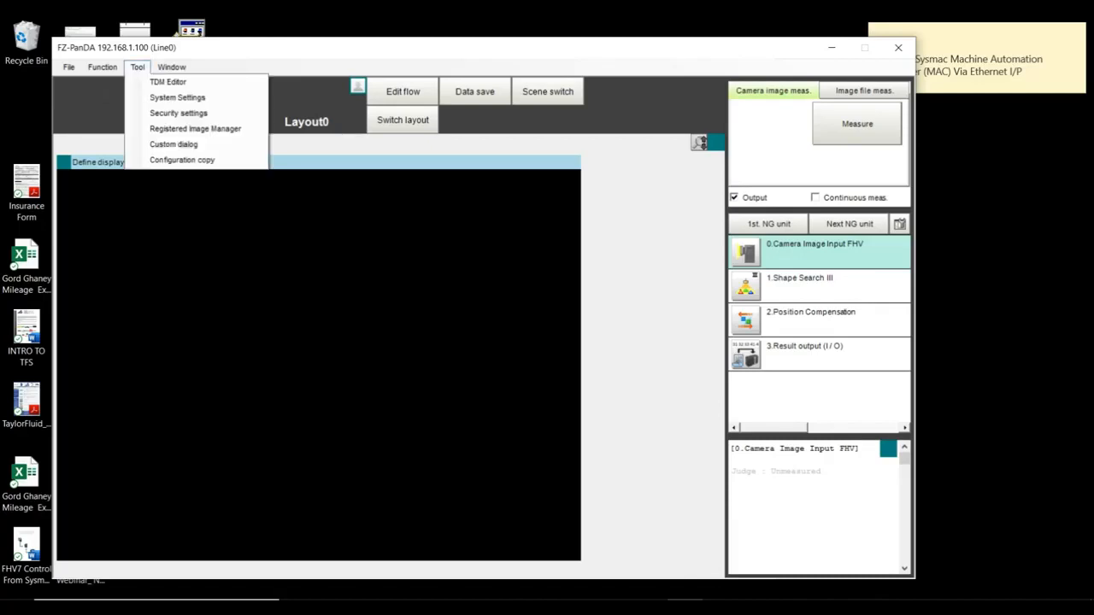
mouse_move(102, 67)
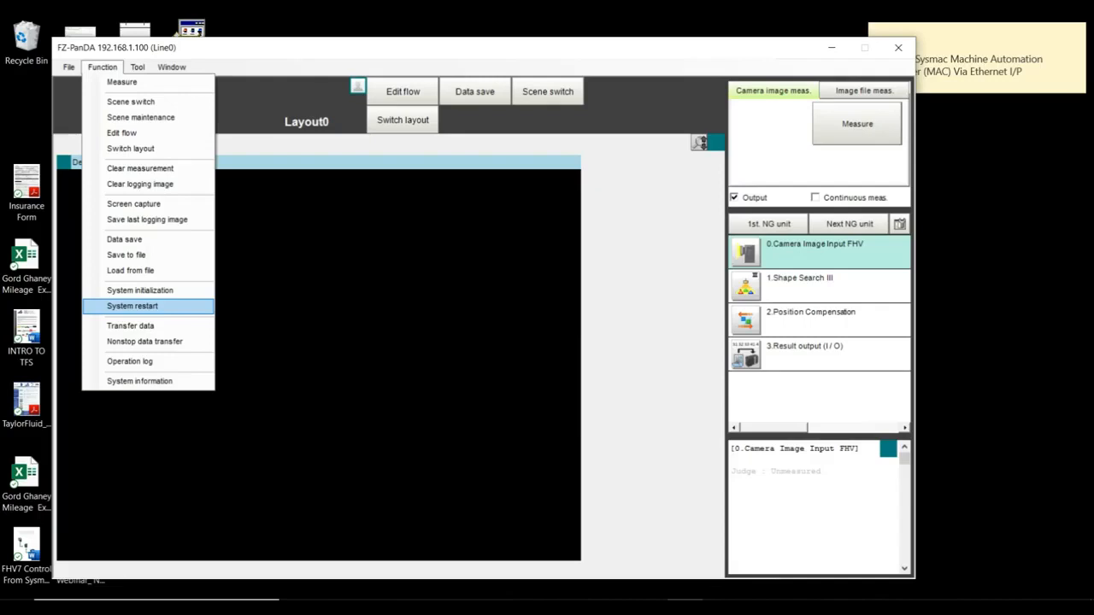
click(132, 306)
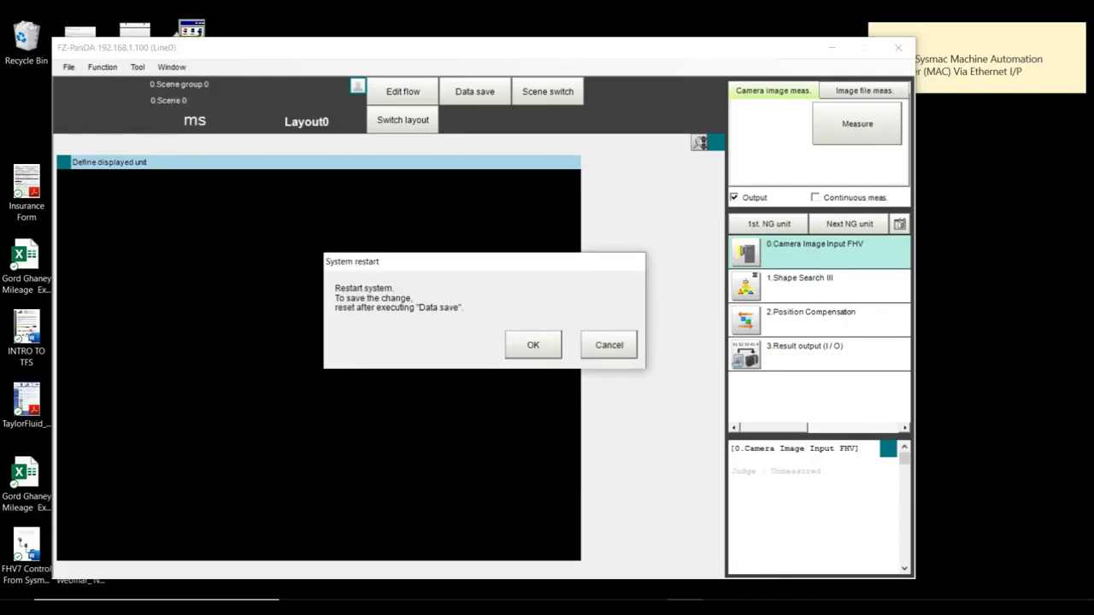
click(533, 344)
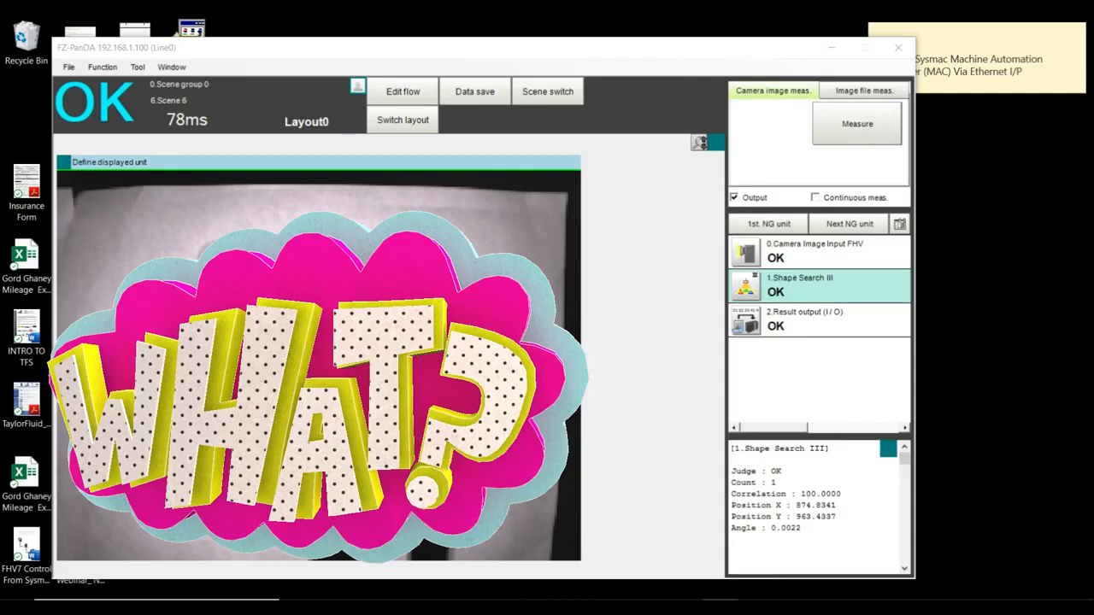
Check the results of the Result output (I/O) and Shape Search III units, and open the TDM Editor.
click(819, 320)
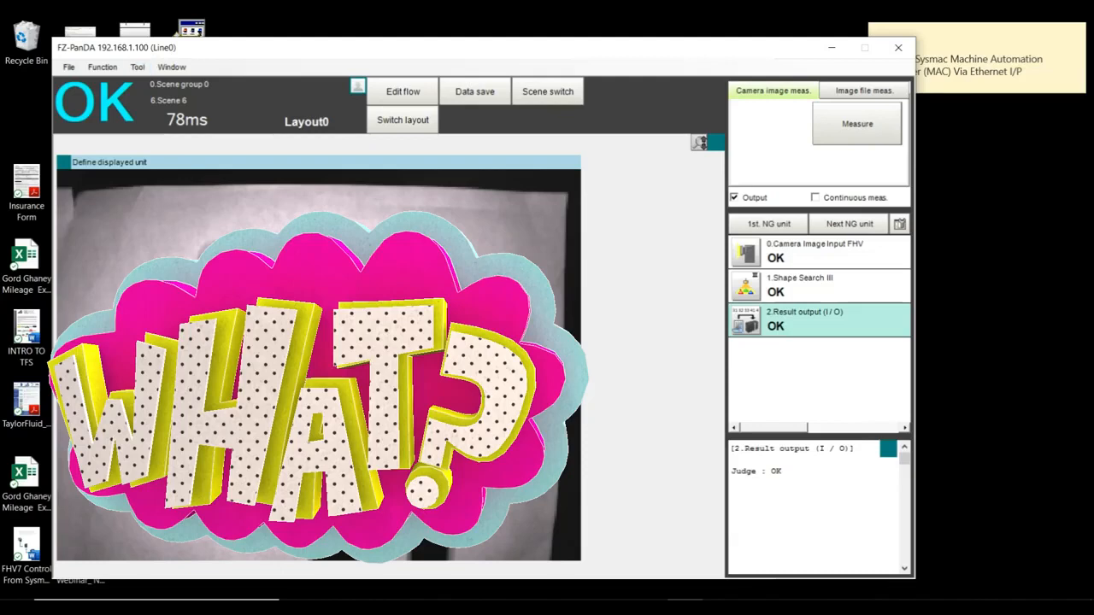
click(818, 285)
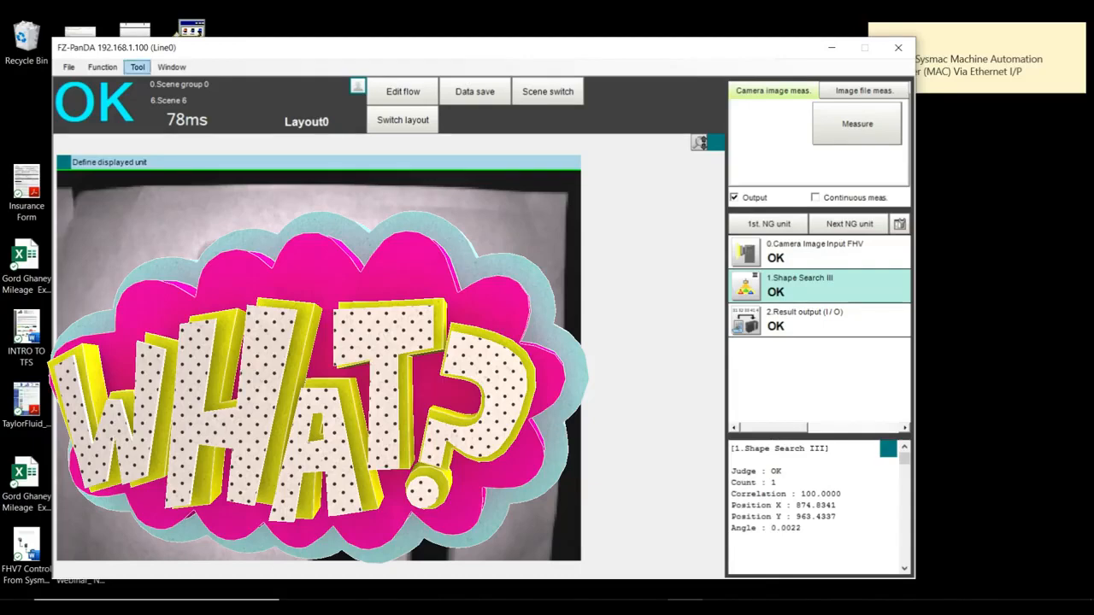
click(138, 66)
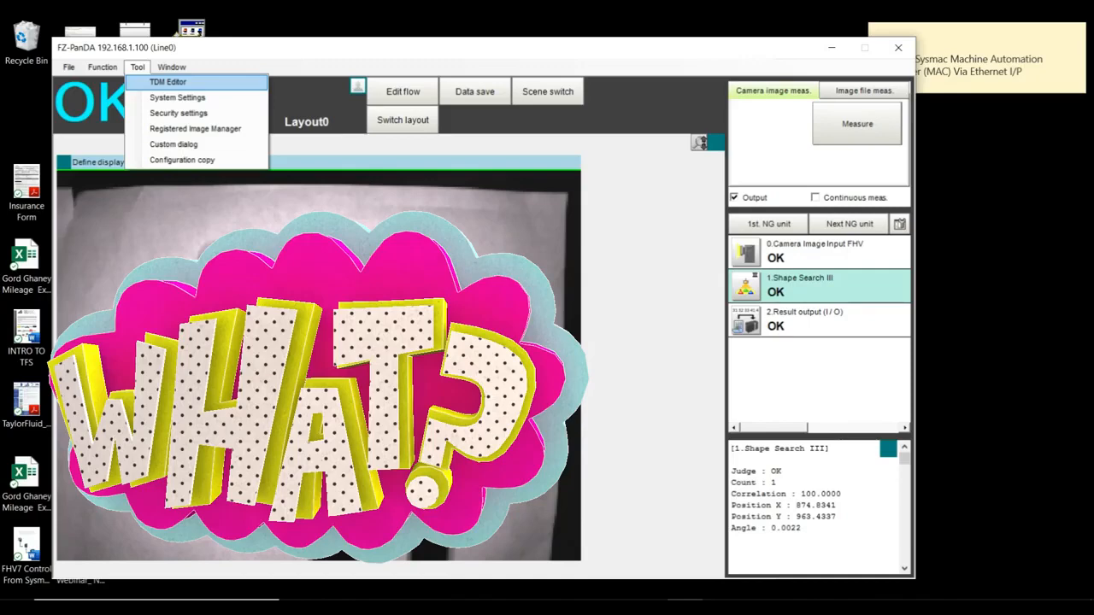
click(169, 82)
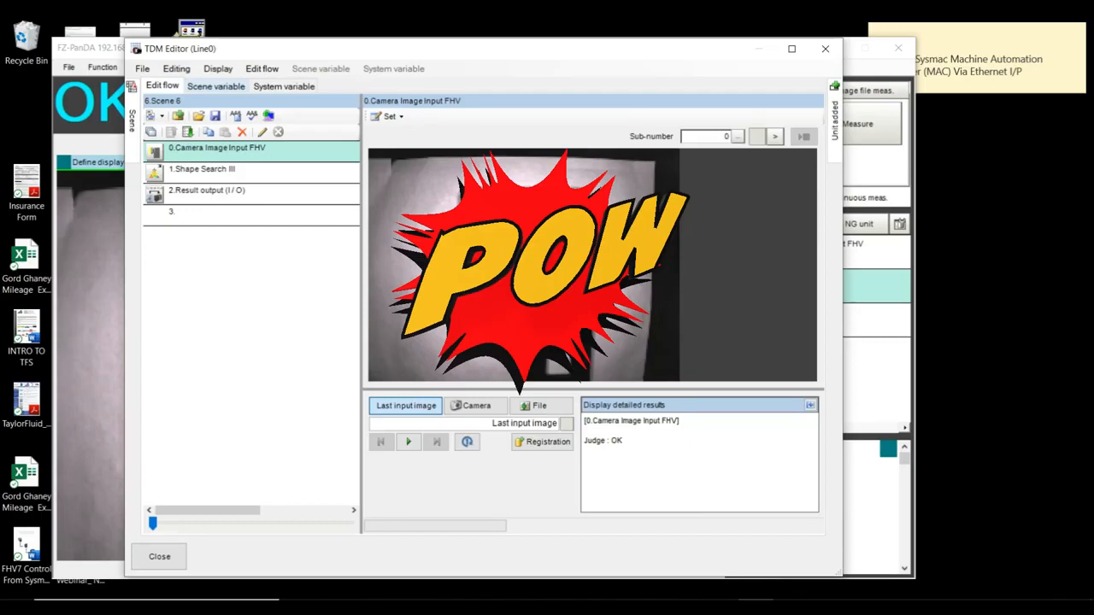
Add a scene variable named POSX with type Double.
click(215, 86)
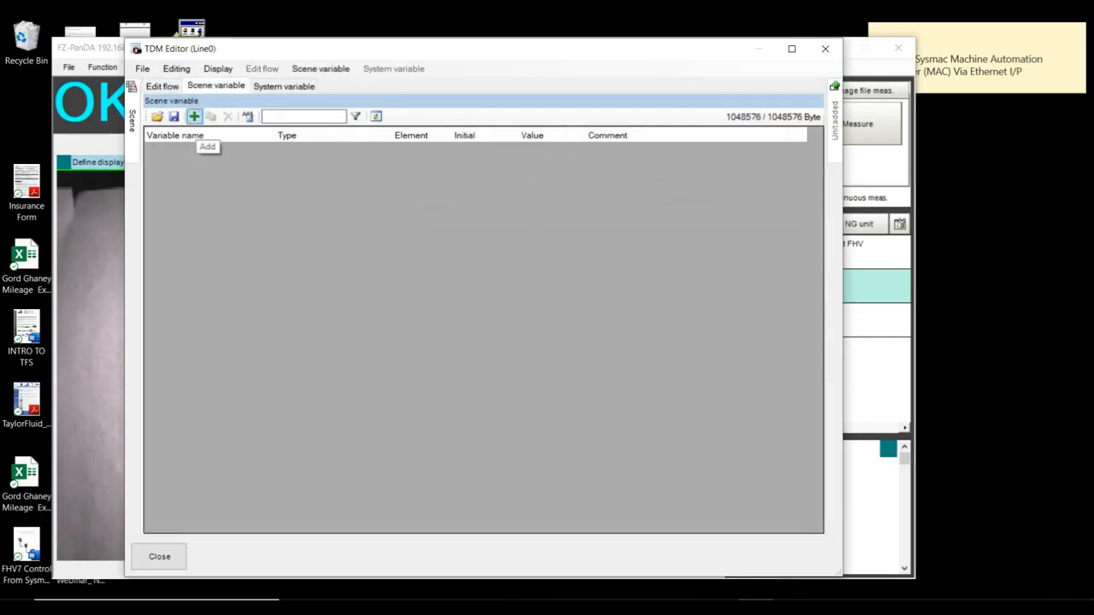
click(194, 116)
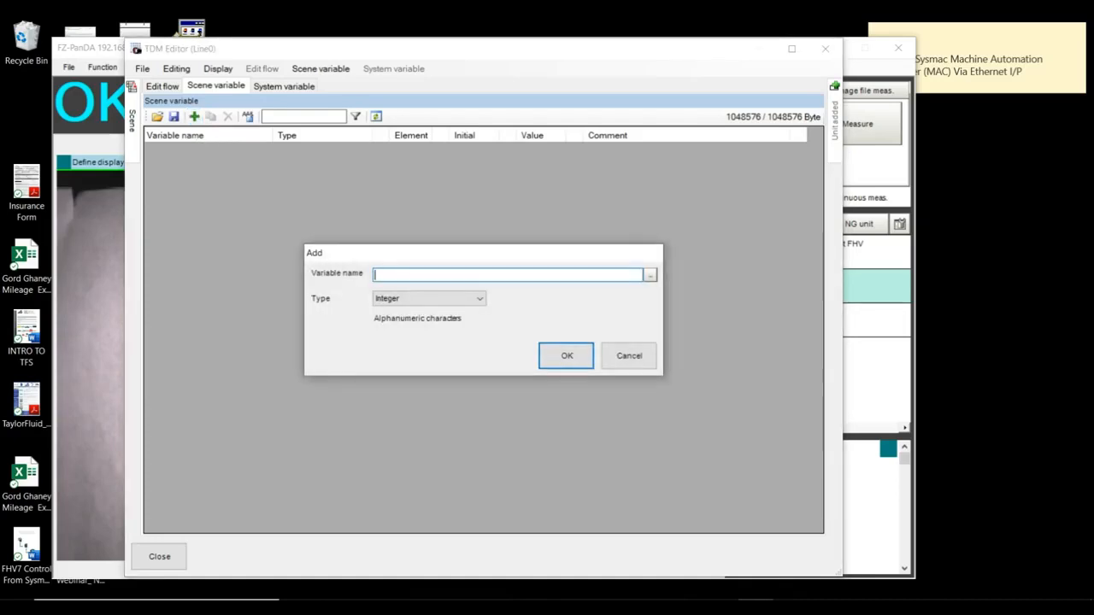
text(POSX)
click(429, 299)
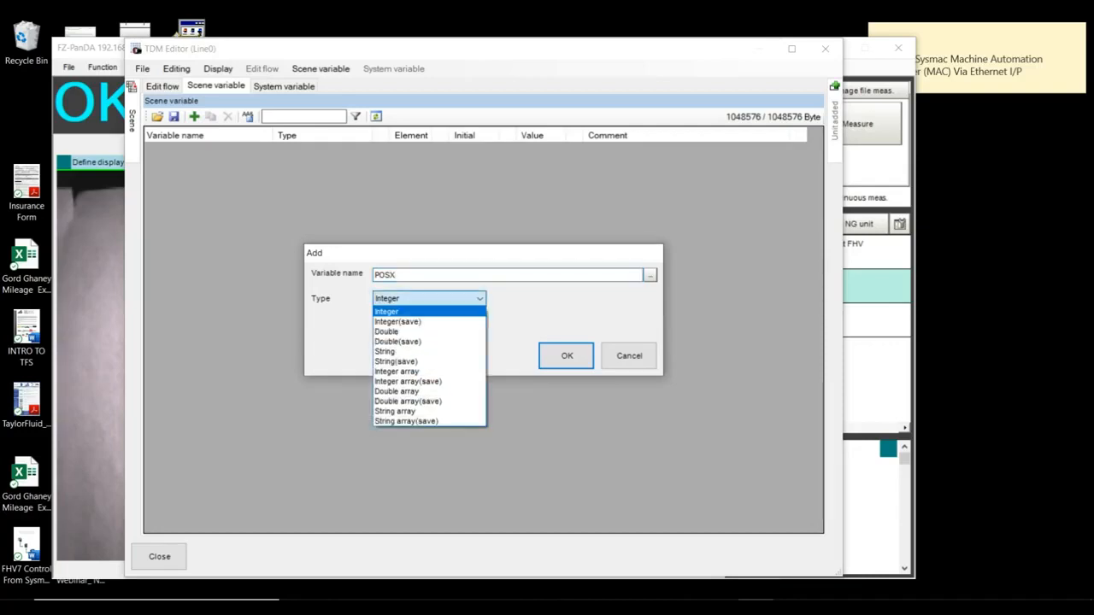
click(419, 331)
click(566, 355)
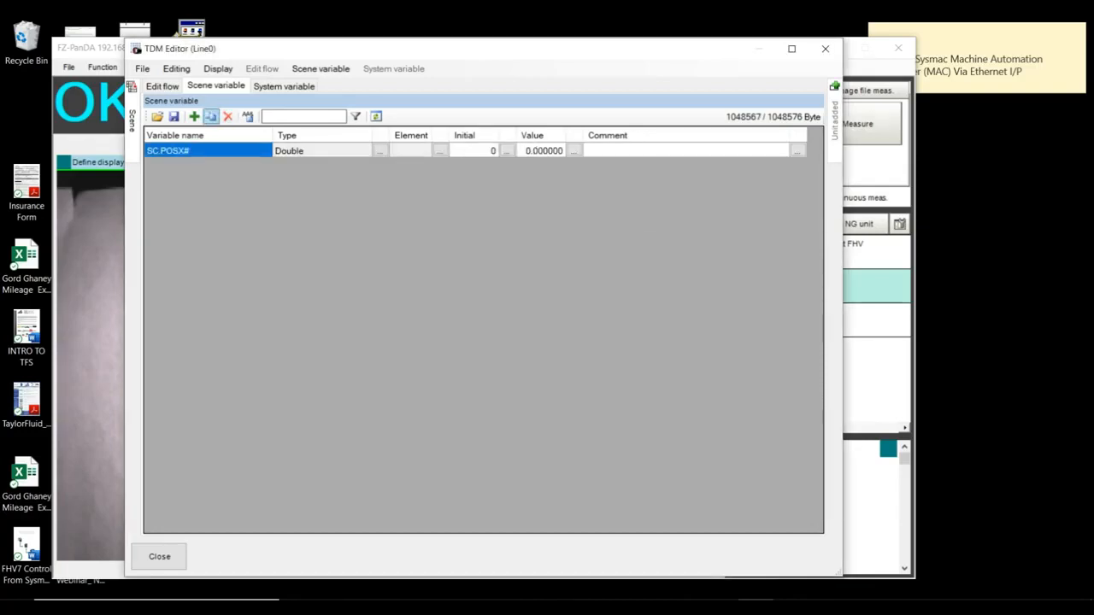
Add a second scene variable named POSY with type Double.
click(194, 116)
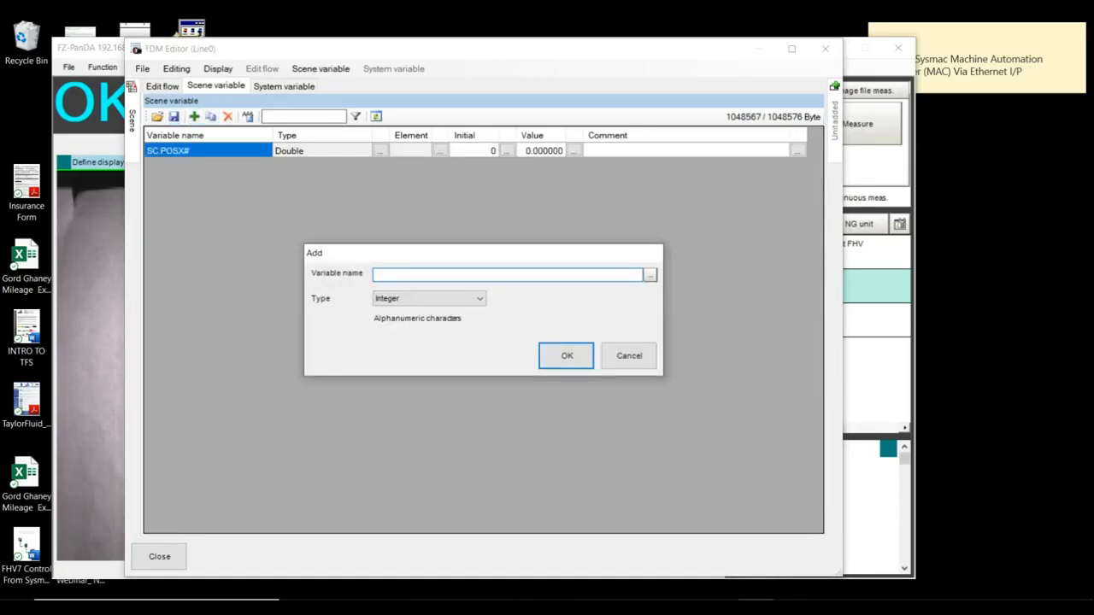
text(POSY)
key(Tab)
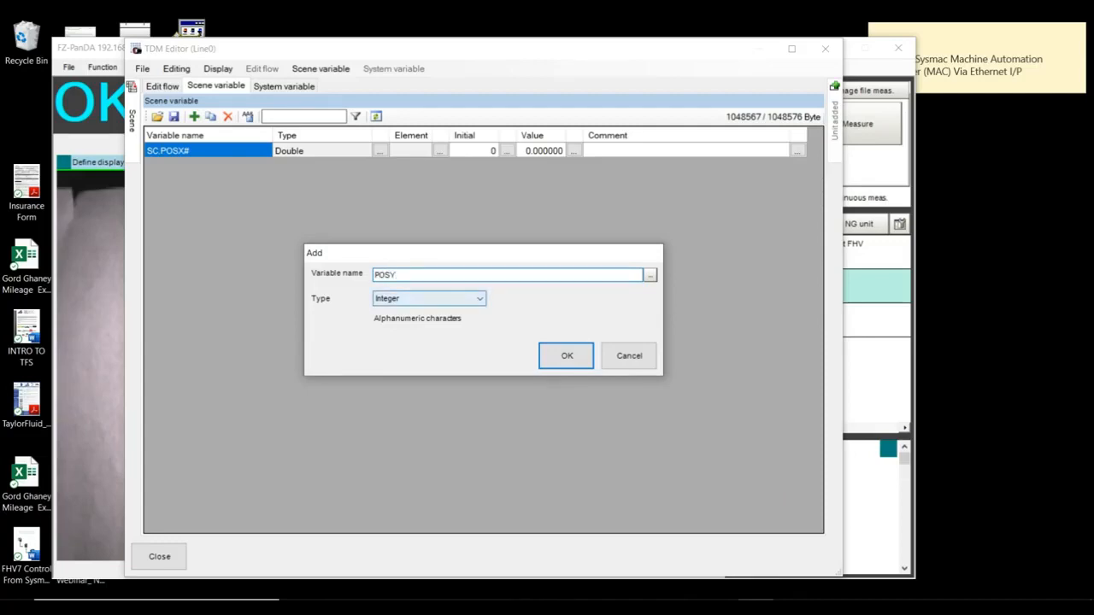
key(alt+Down)
click(398, 331)
click(565, 356)
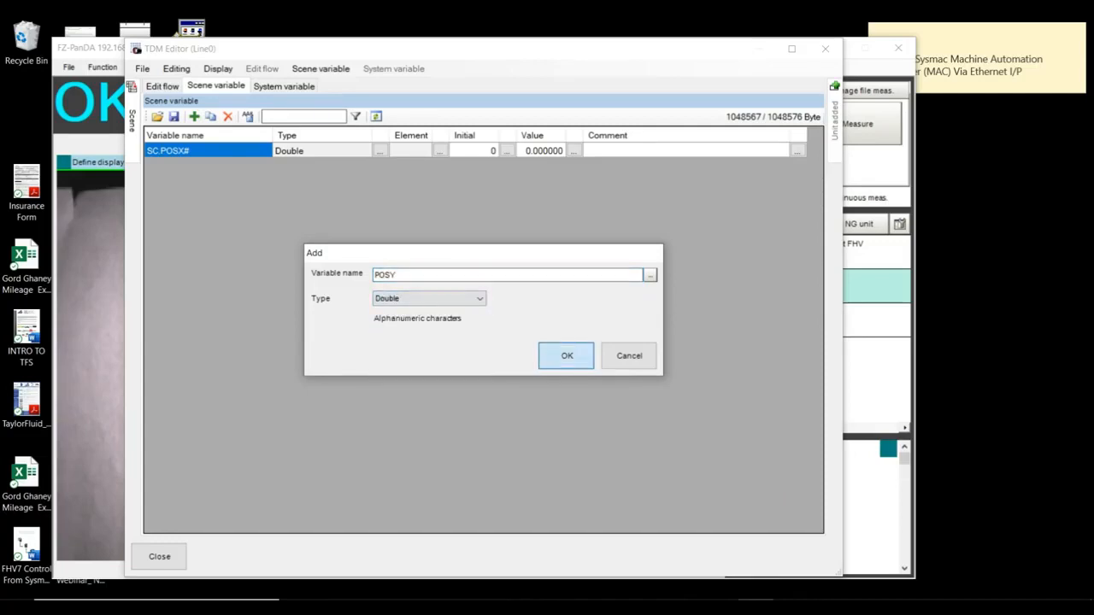
Add a scene variable named ANGLE with type Double.
click(194, 116)
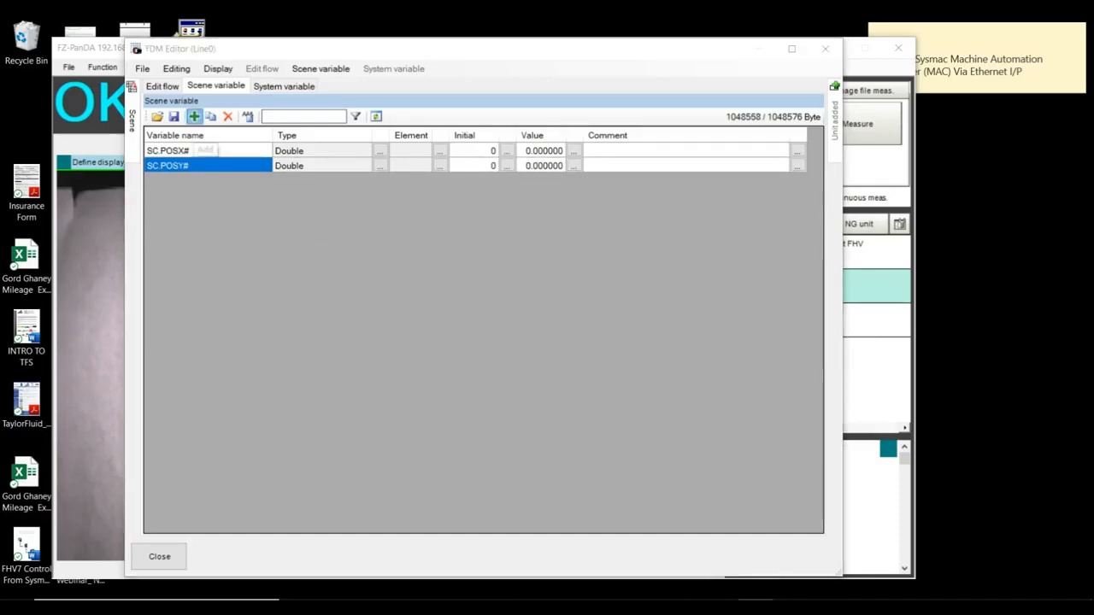
text(A)
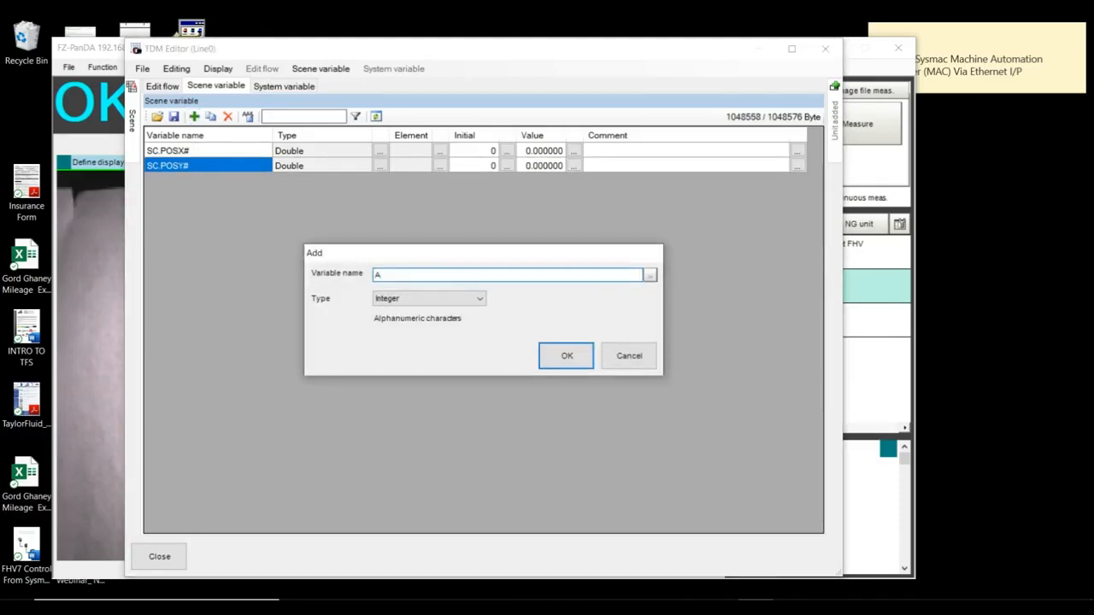
text(NGLE)
key(BackSpace)
key(BackSpace)
key(BackSpace)
key(BackSpace)
key(BackSpace)
text(ANGLE)
click(429, 298)
click(399, 322)
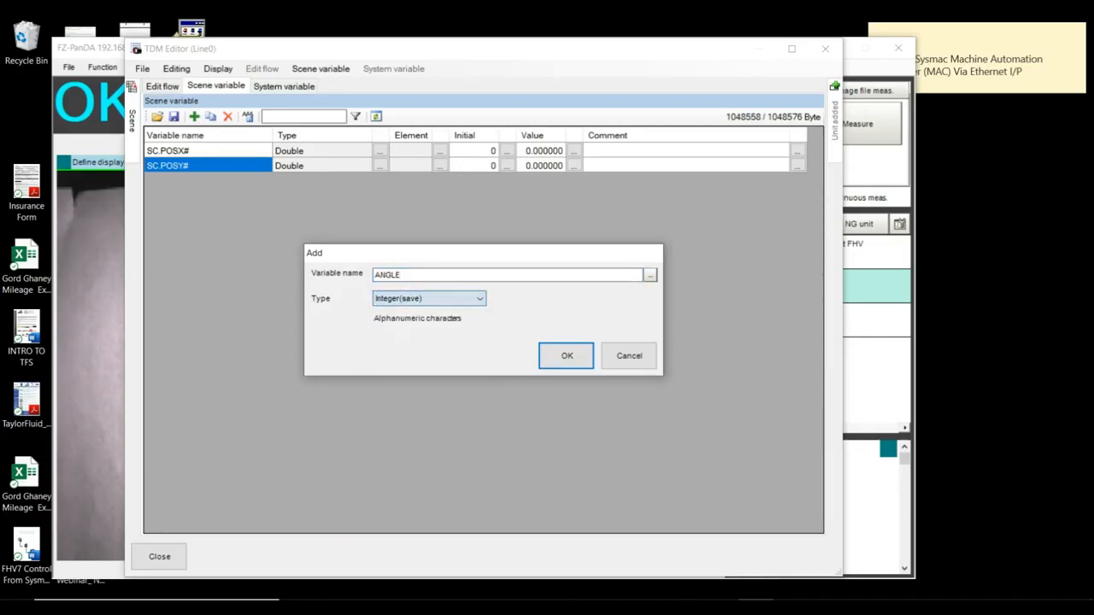
key(Down)
click(567, 356)
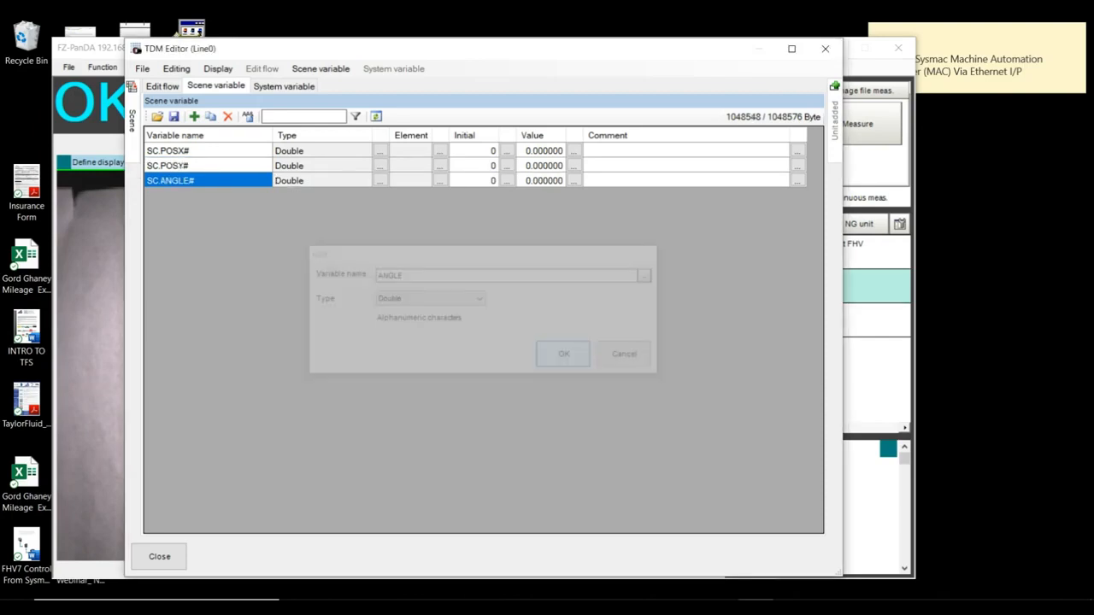
Add a scene variable named CORRELATION with type Double.
click(194, 116)
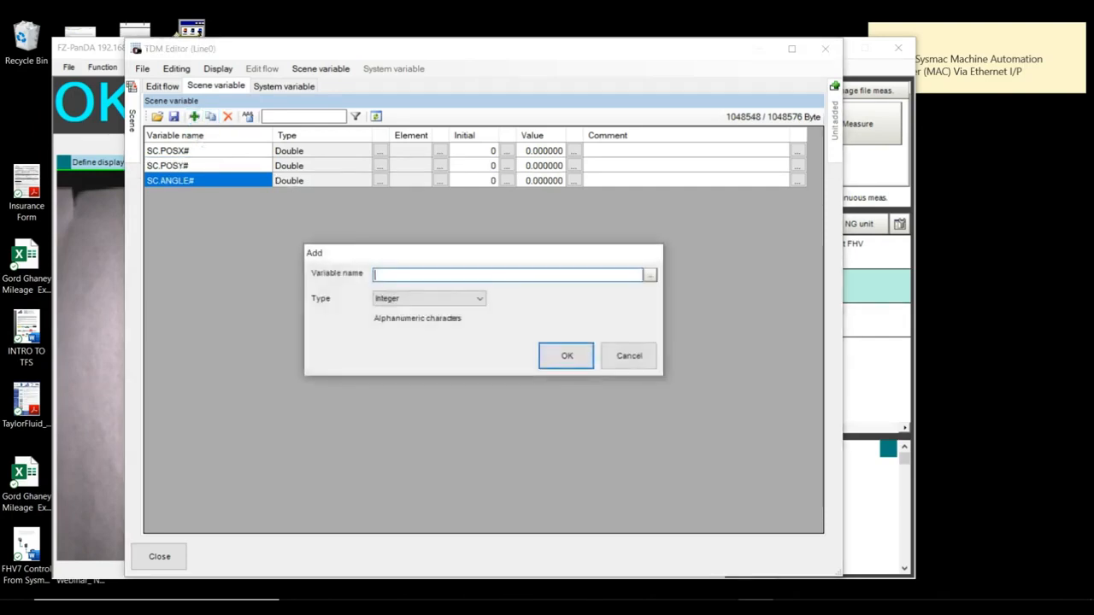
text(CORRELATION)
click(430, 299)
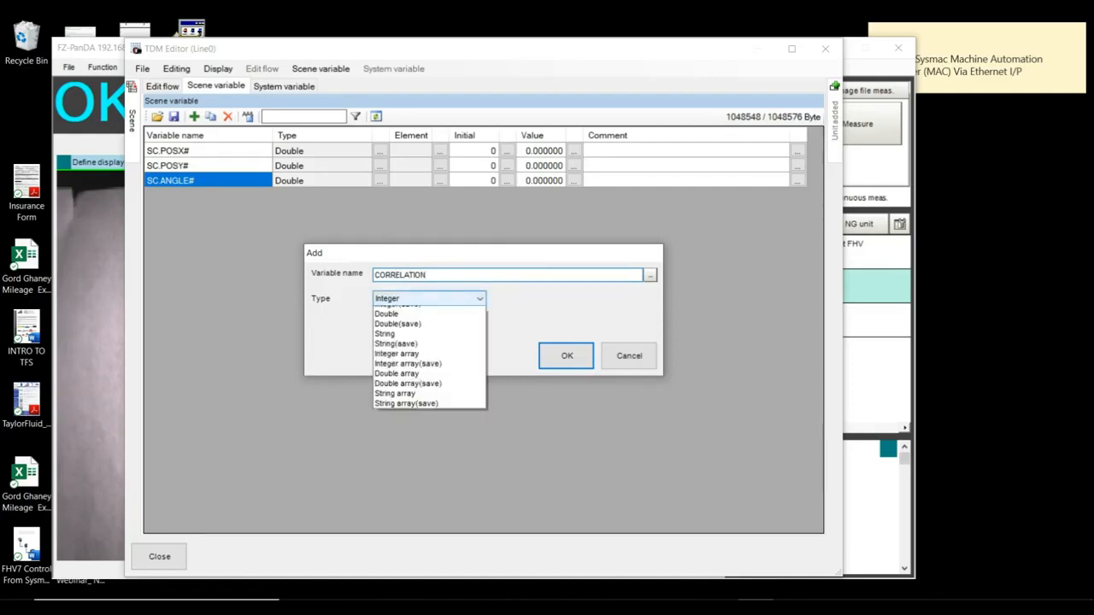
click(410, 332)
key(Return)
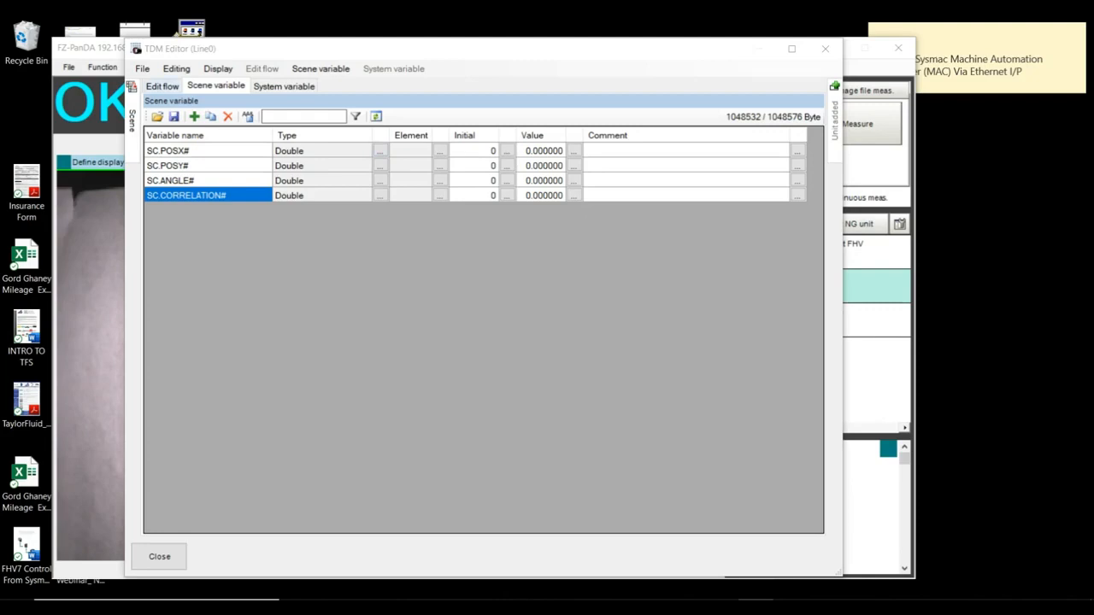
Open the Shape Search III unit settings from the scene's flow, enable variable assignment and show the output parameters in an enlarged dialog.
click(162, 86)
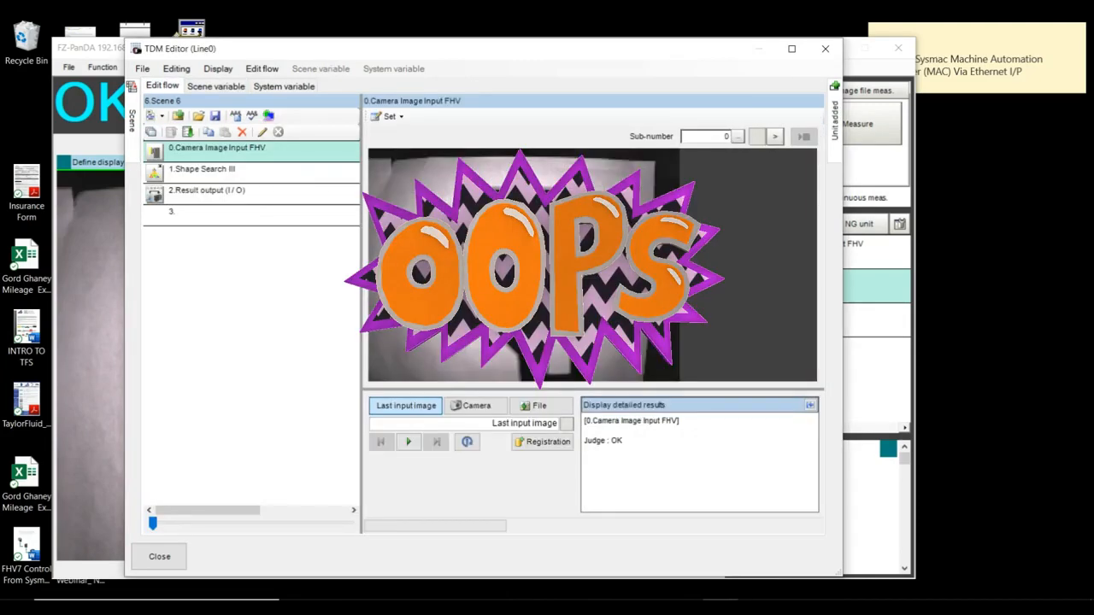
click(202, 171)
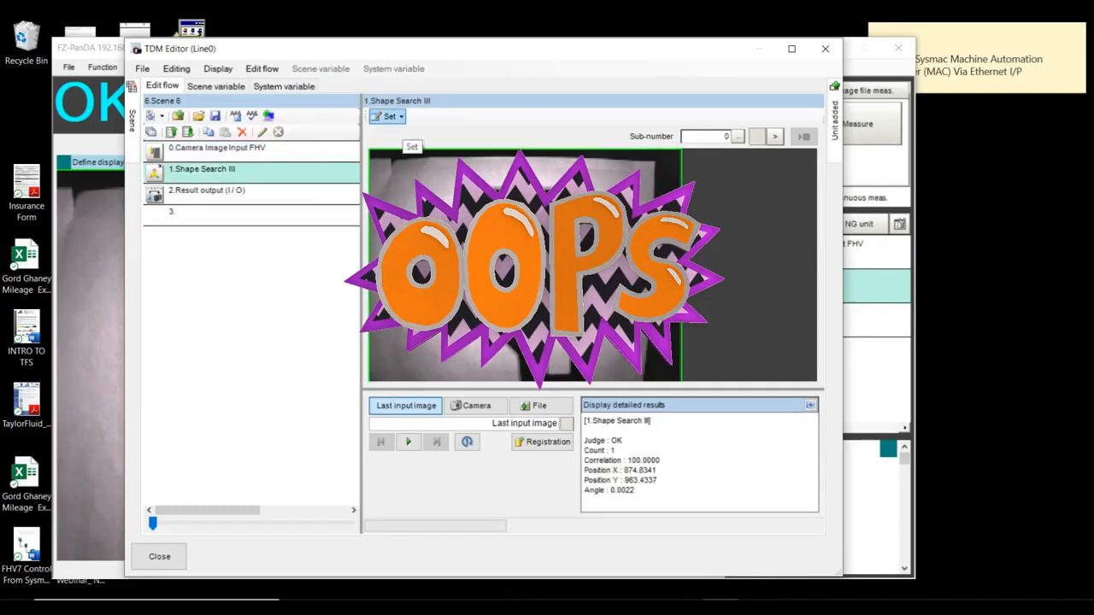
click(388, 117)
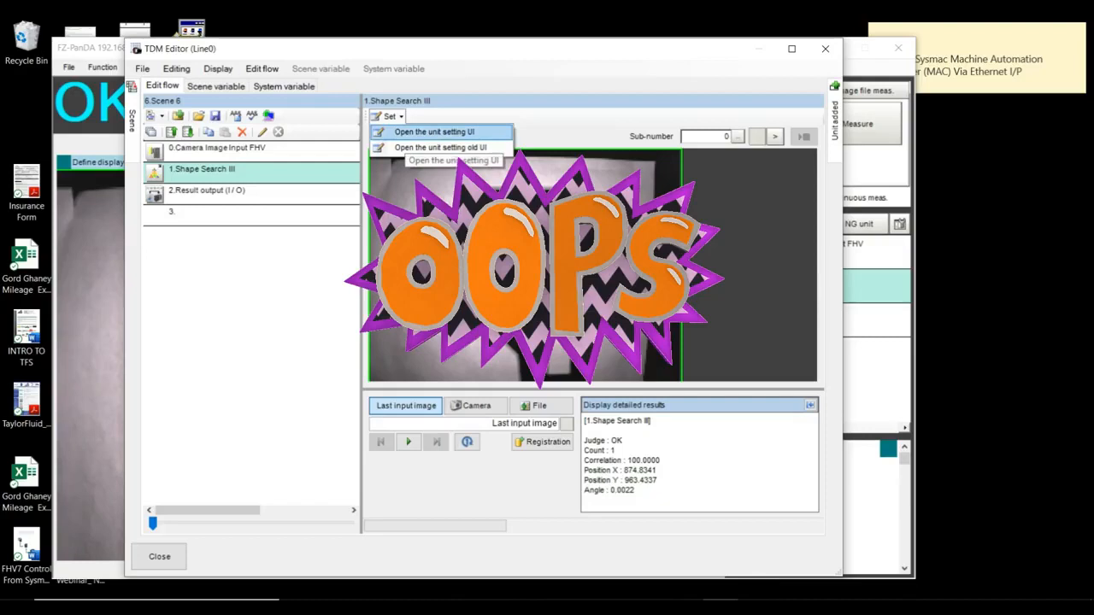
click(434, 131)
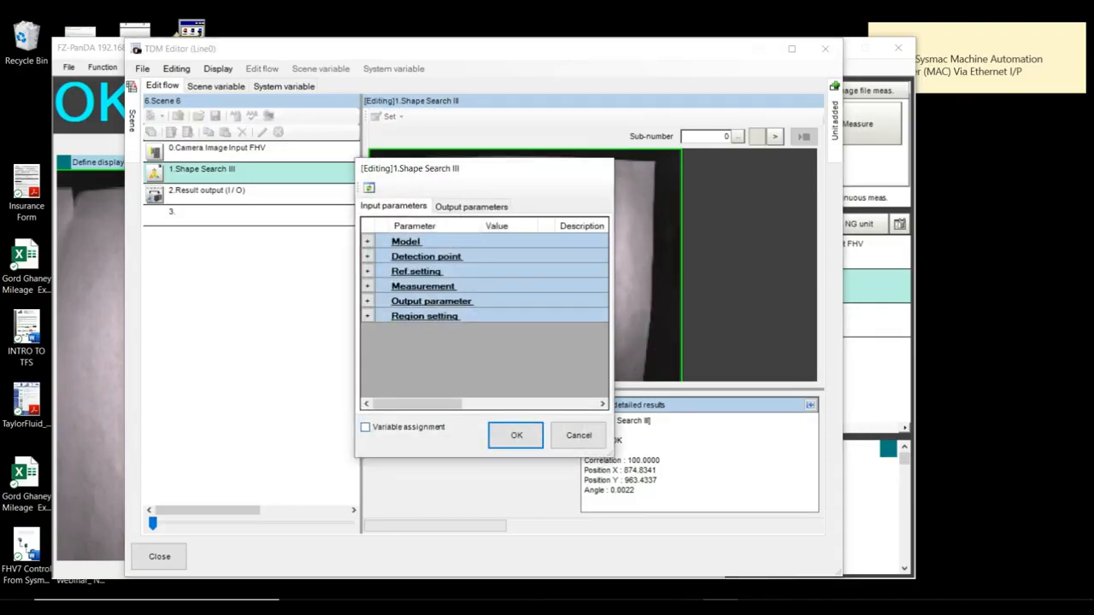
click(365, 427)
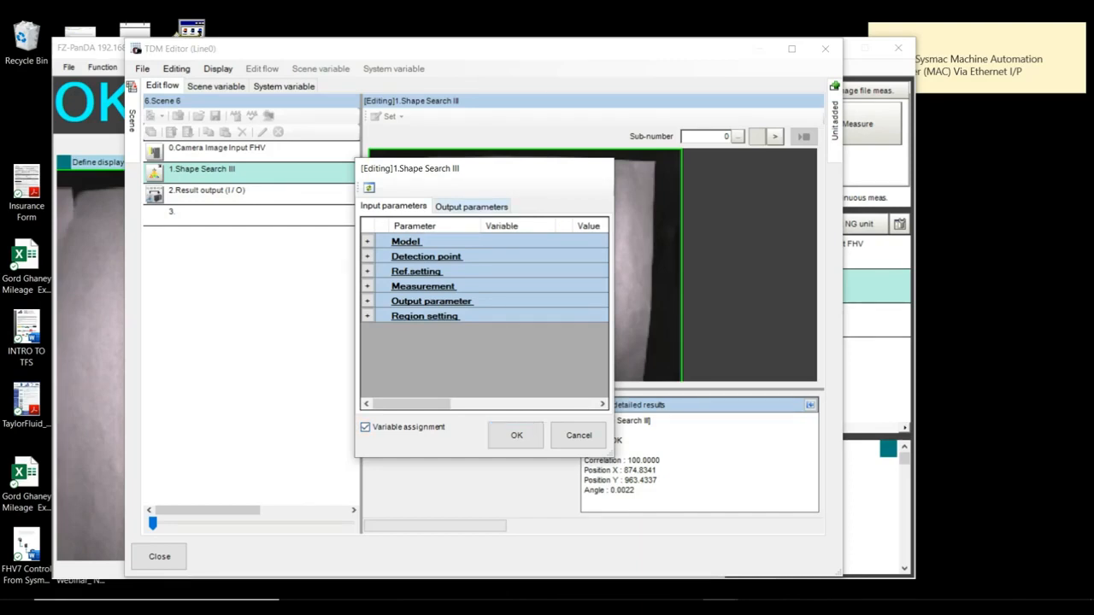
click(471, 206)
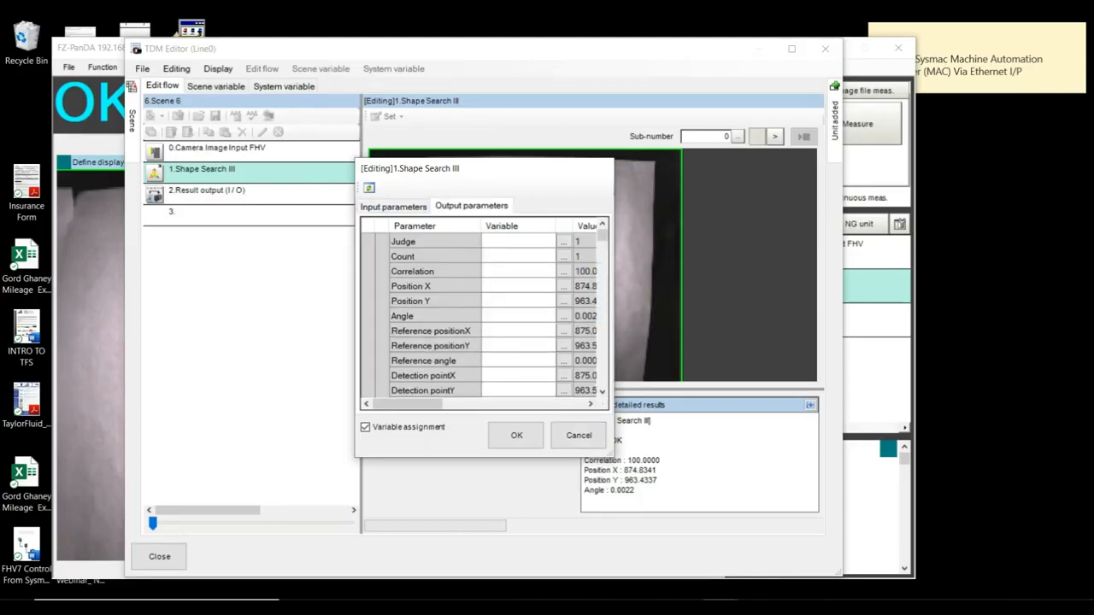
drag(612, 456, 767, 556)
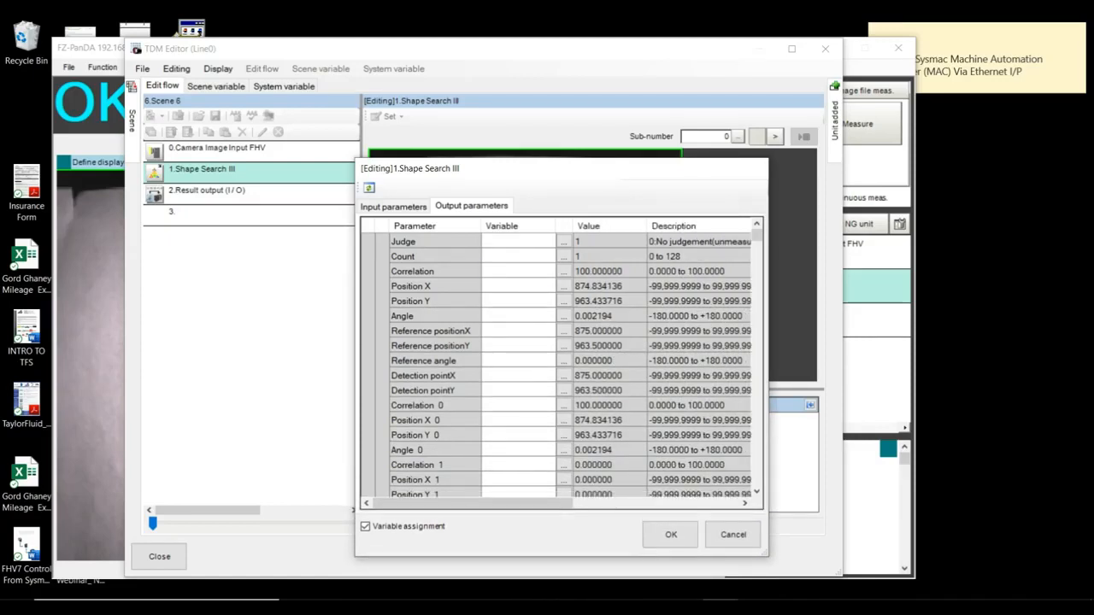
Assign the scene variable SC.CORRELATION# to the Correlation output parameter.
click(518, 271)
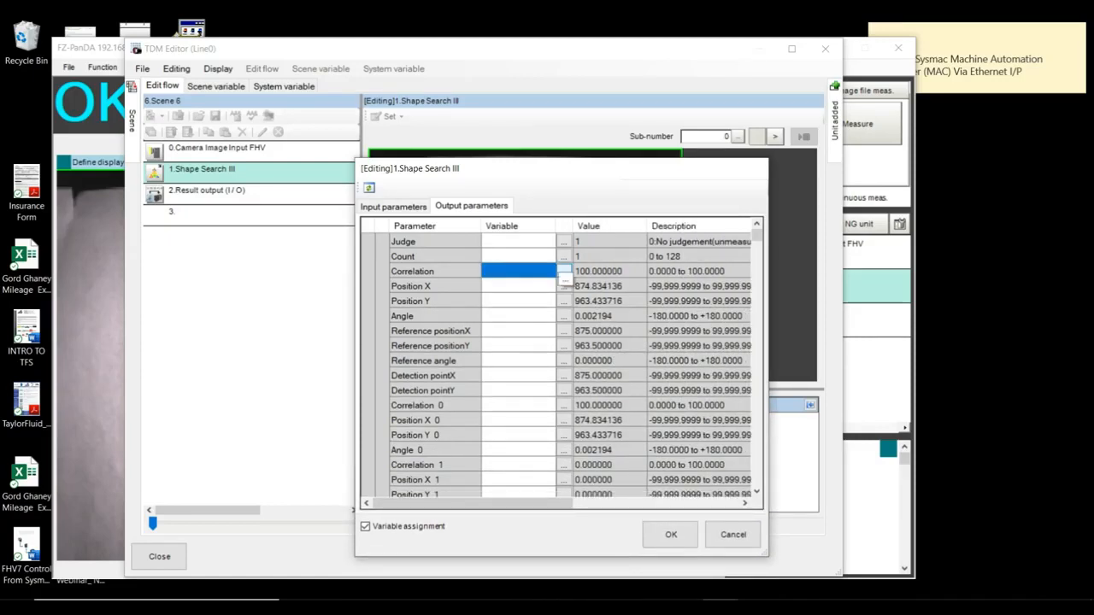
click(564, 271)
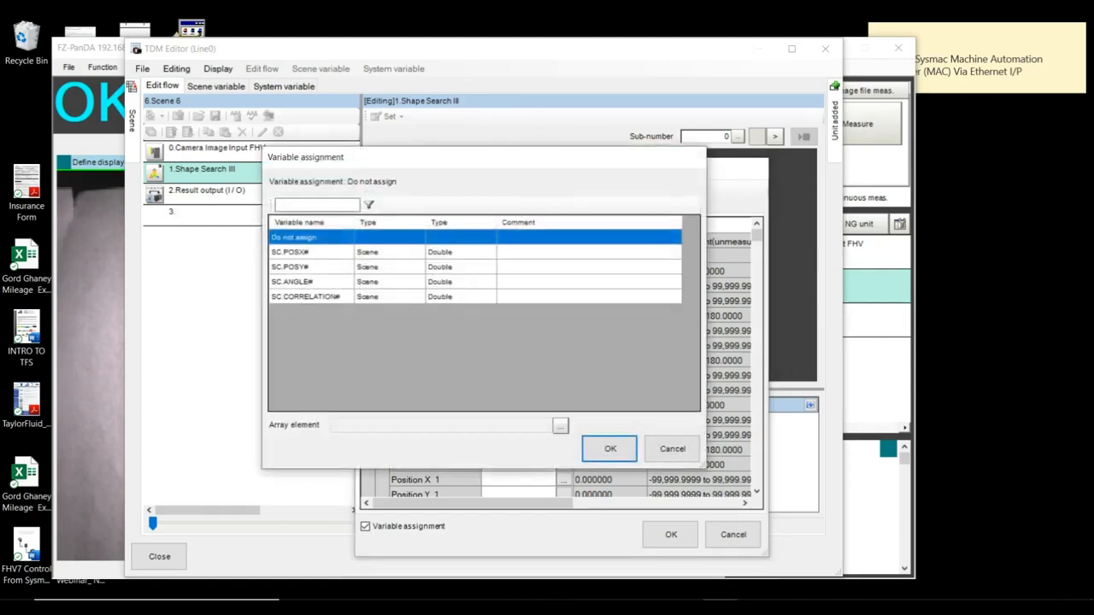
click(306, 296)
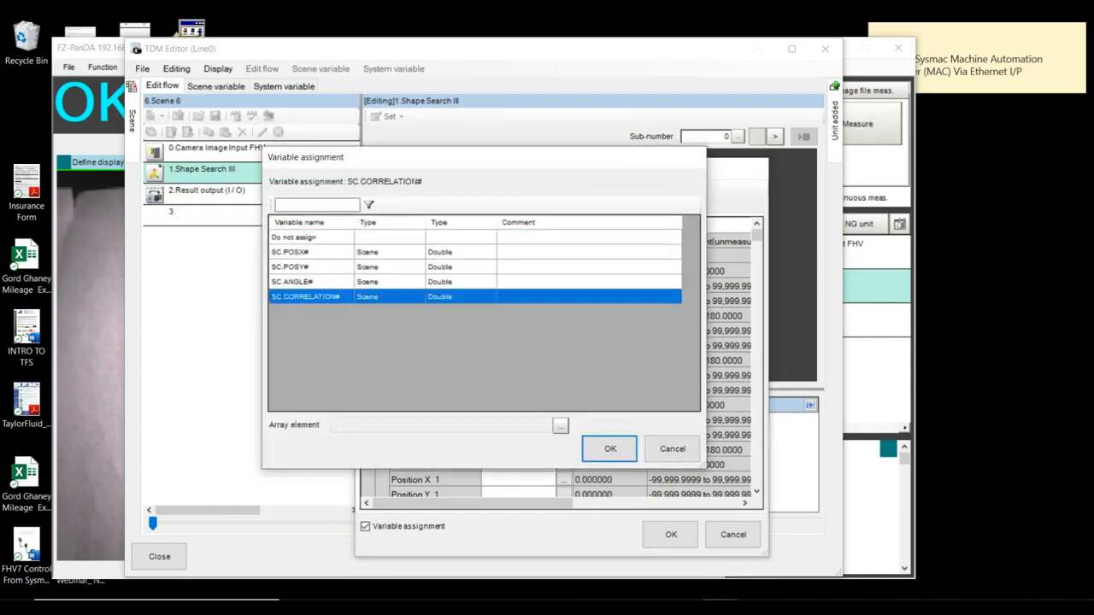
click(609, 449)
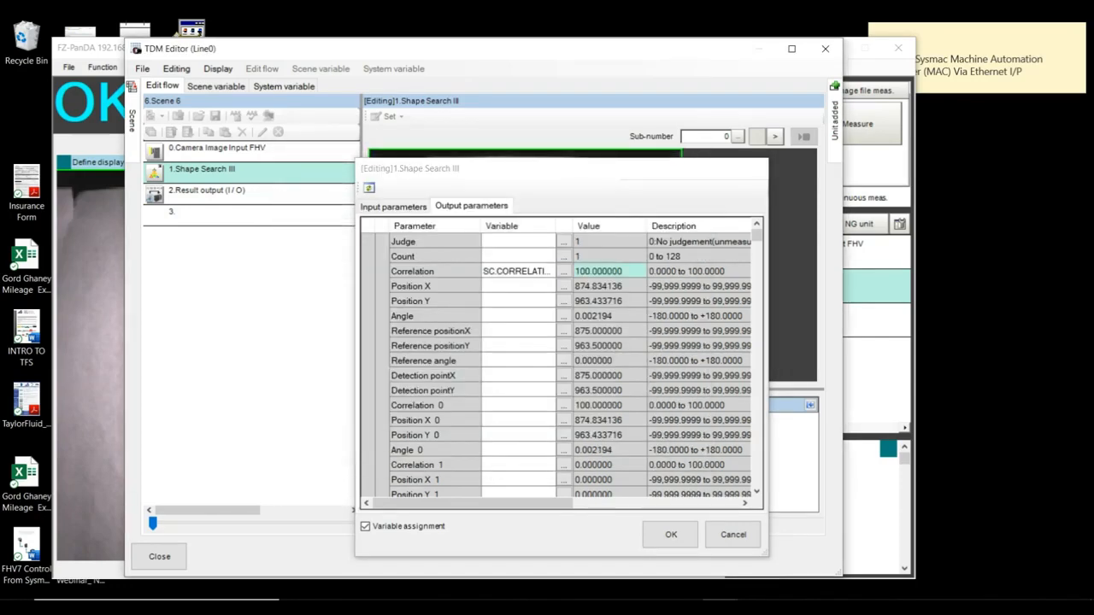
Assign SC.POSX# to the Position X output parameter and SC.POSY# to Position Y.
click(564, 285)
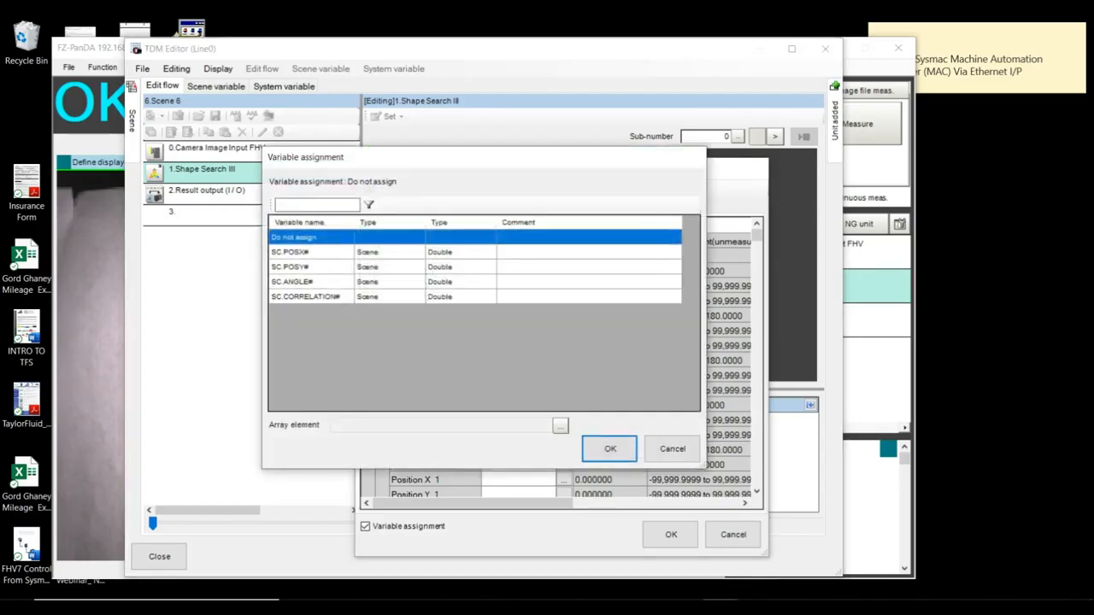
click(290, 252)
click(610, 449)
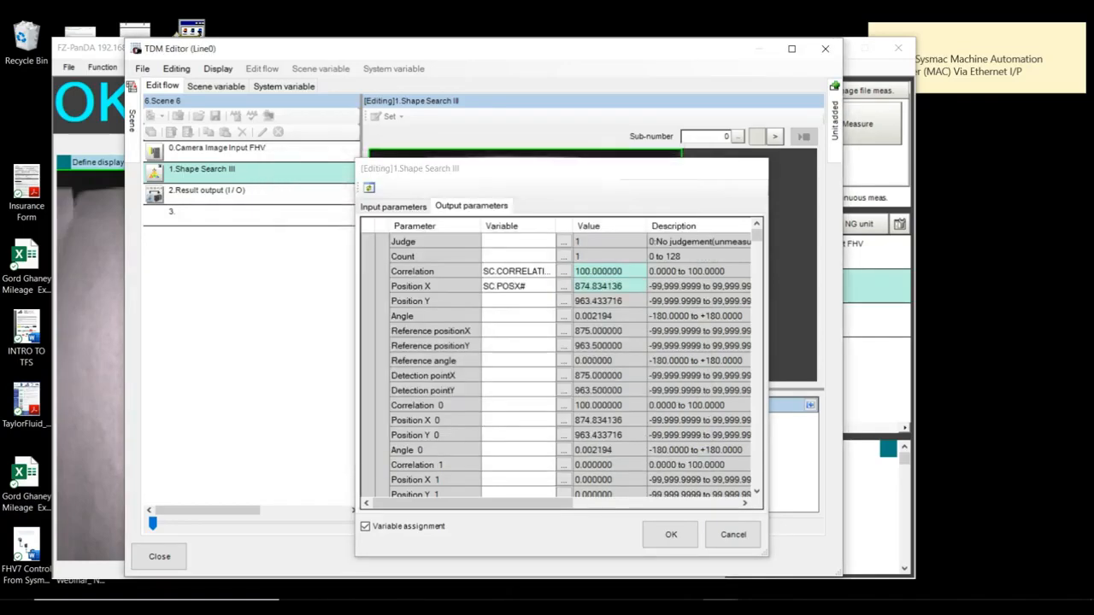
click(563, 301)
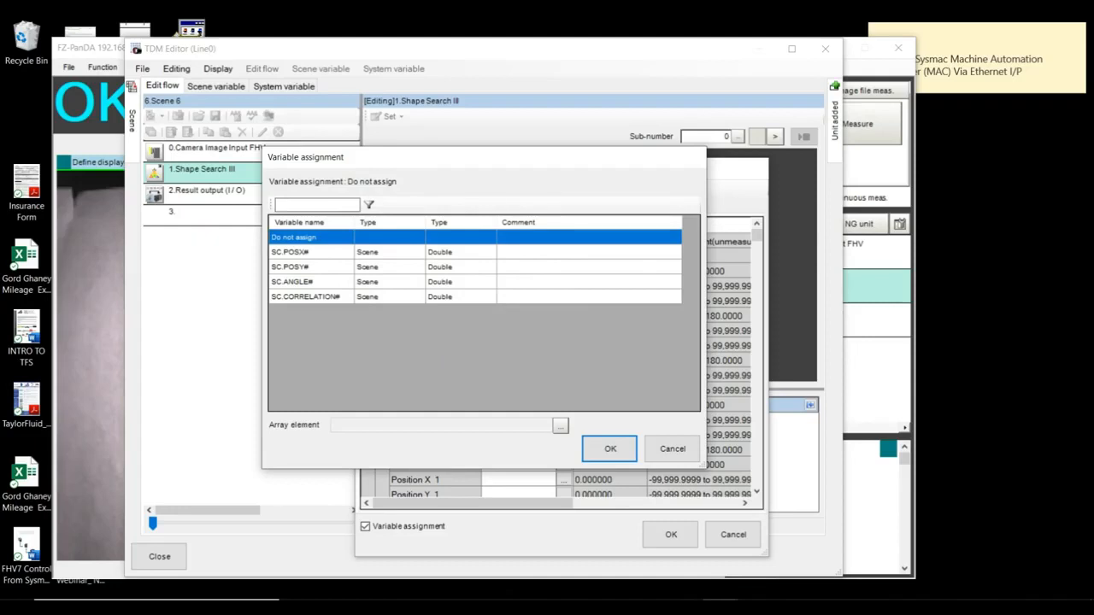
click(290, 267)
click(609, 449)
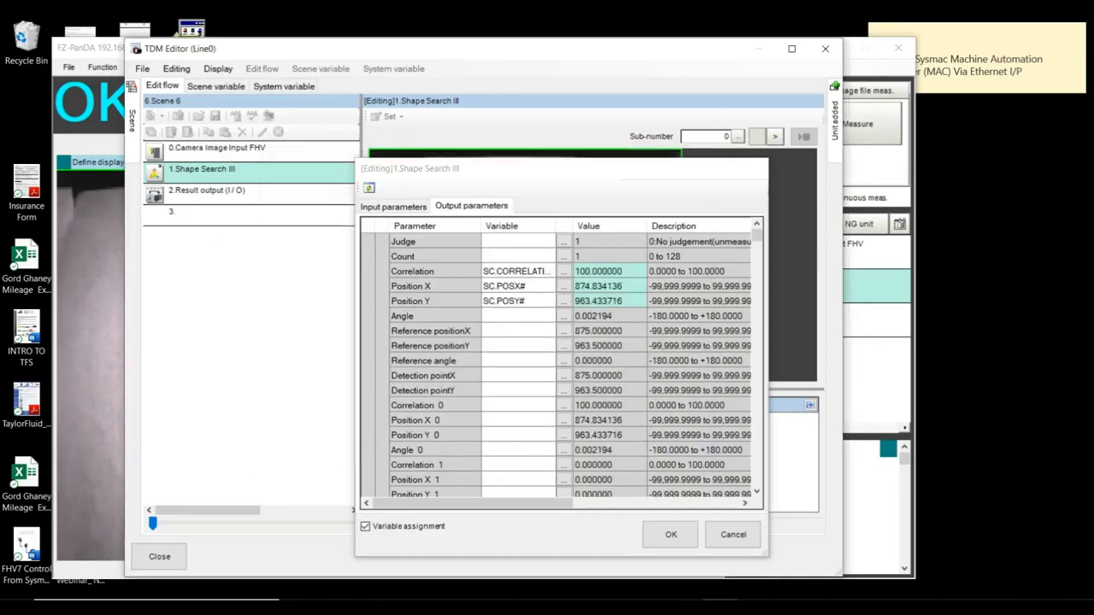
Assign SC.ANGLE# to the Angle output parameter, then accept the Shape Search III settings and close the TDM Editor.
click(563, 315)
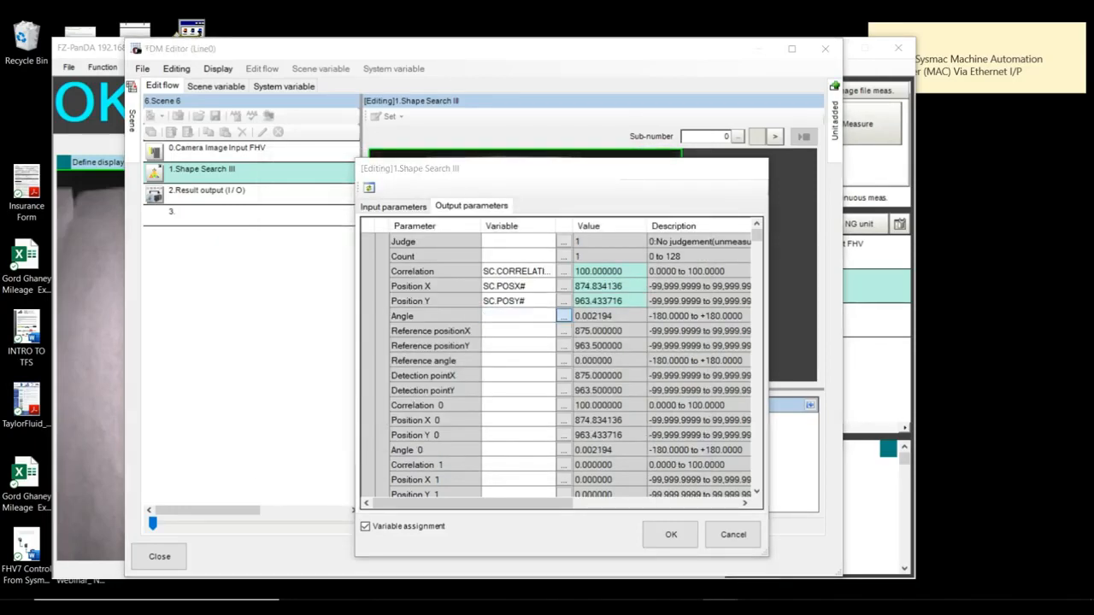
click(291, 281)
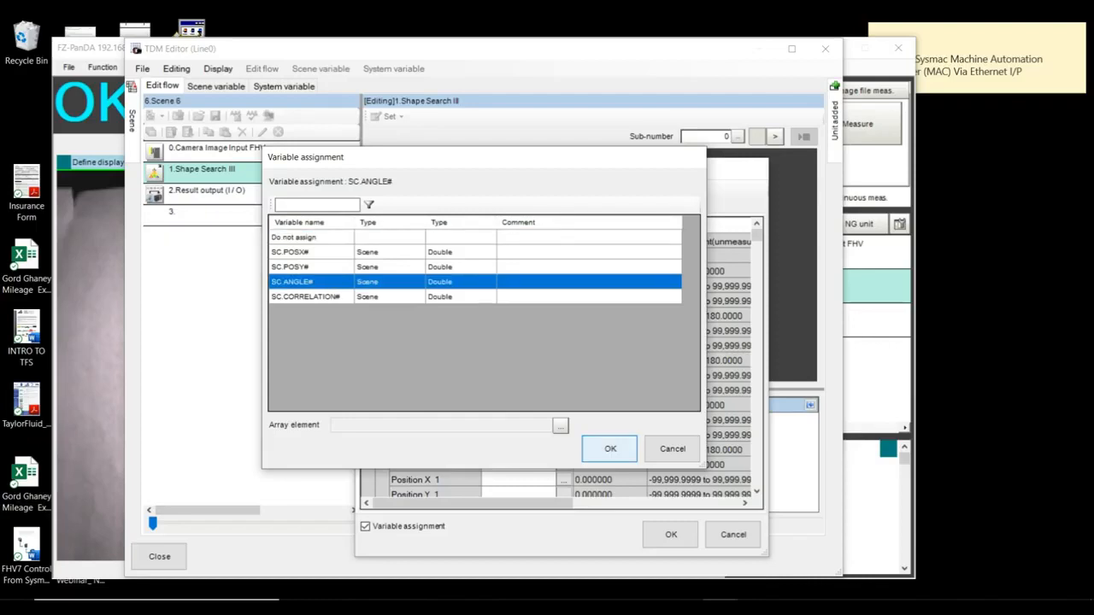
click(609, 449)
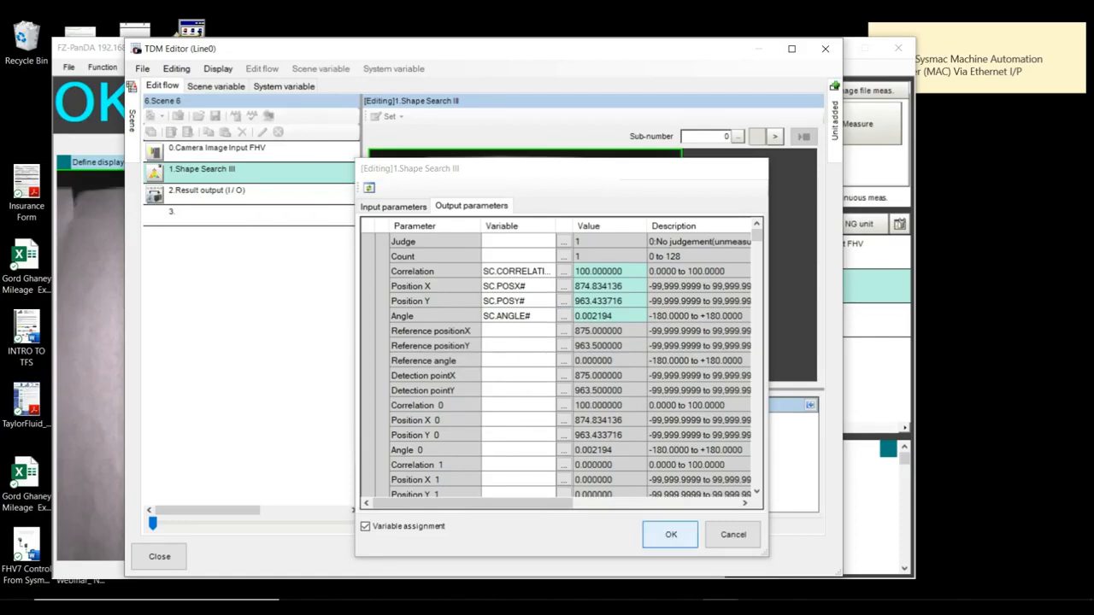
click(671, 534)
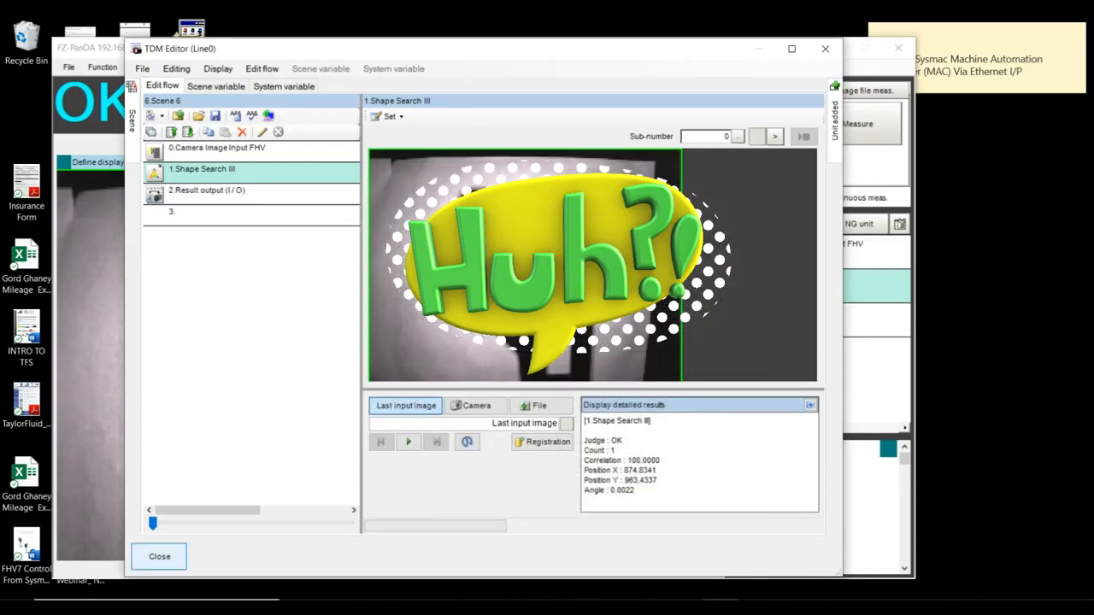
key(Return)
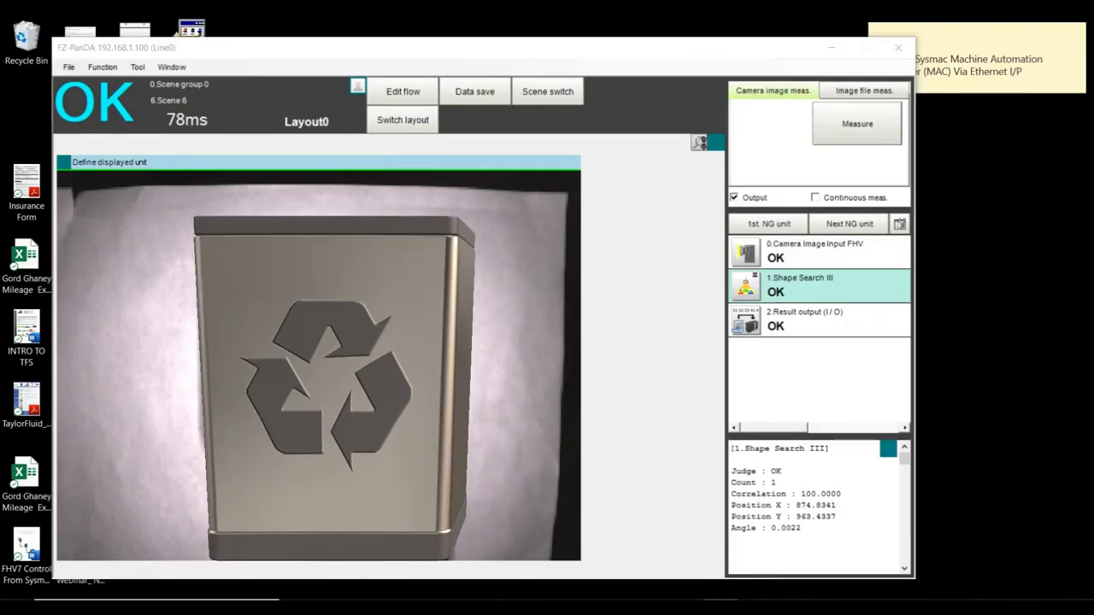
Open the Result output (I/O) unit's settings and choose Fieldbus as the output device.
click(818, 321)
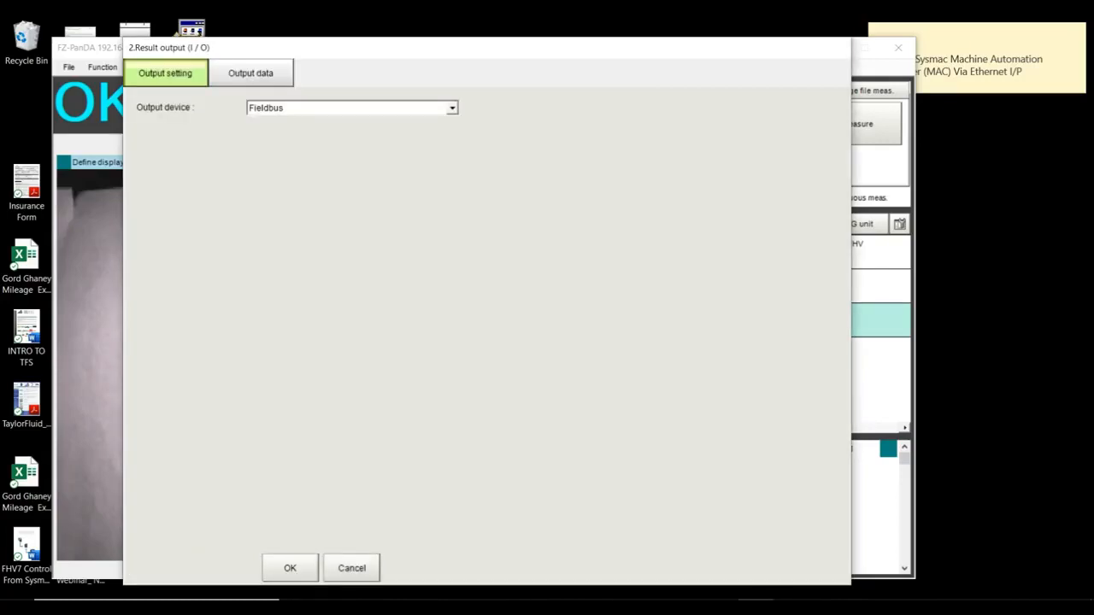
click(452, 108)
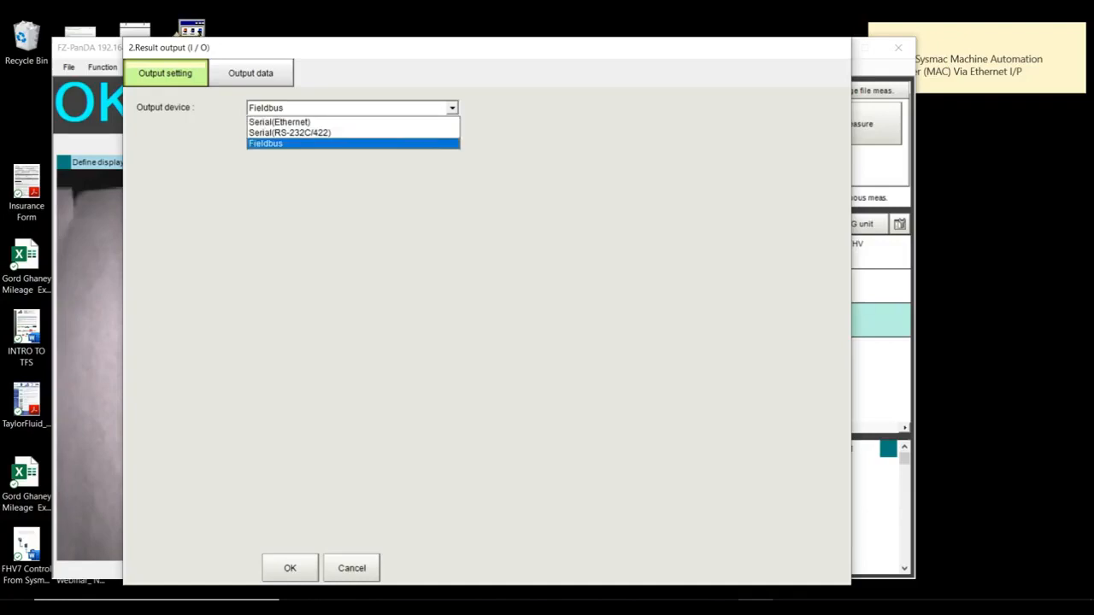
click(342, 144)
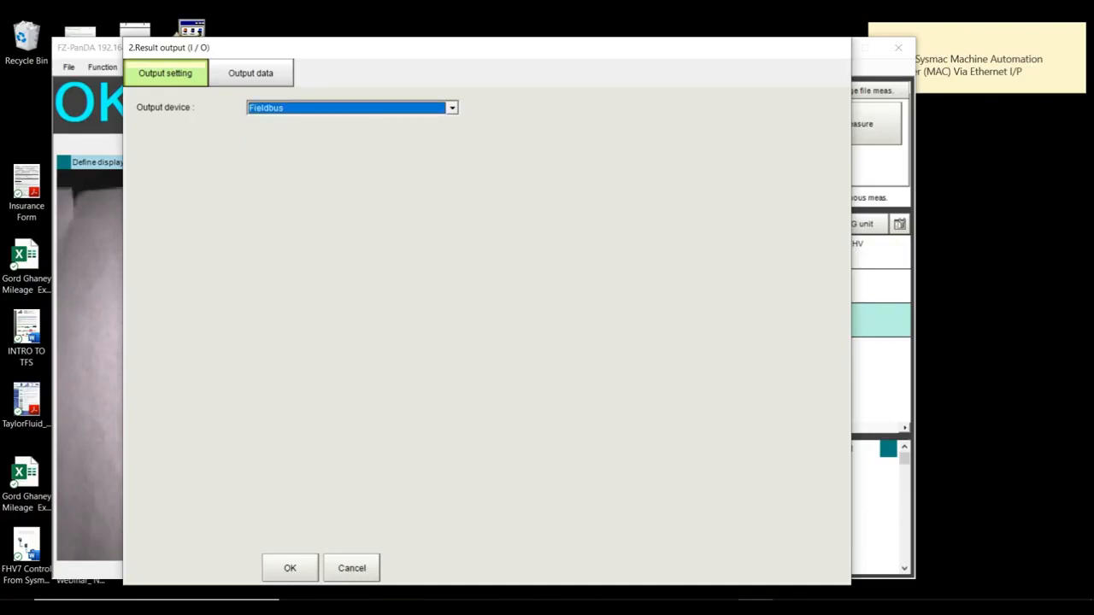
Insert the first output data entry with data type Double and the variable SC.POSX#.
click(251, 73)
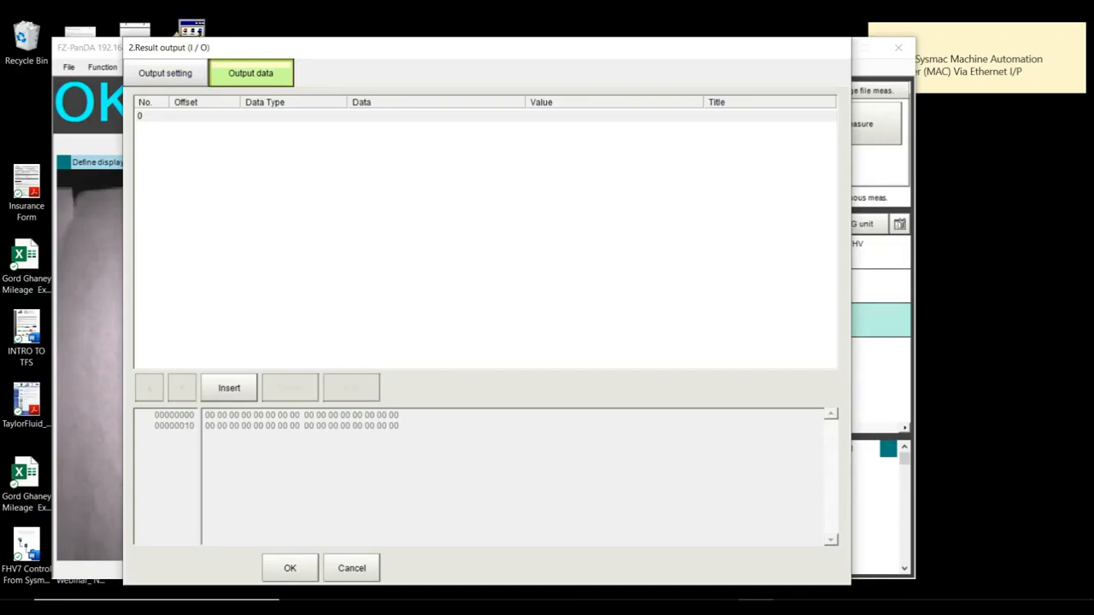
click(229, 388)
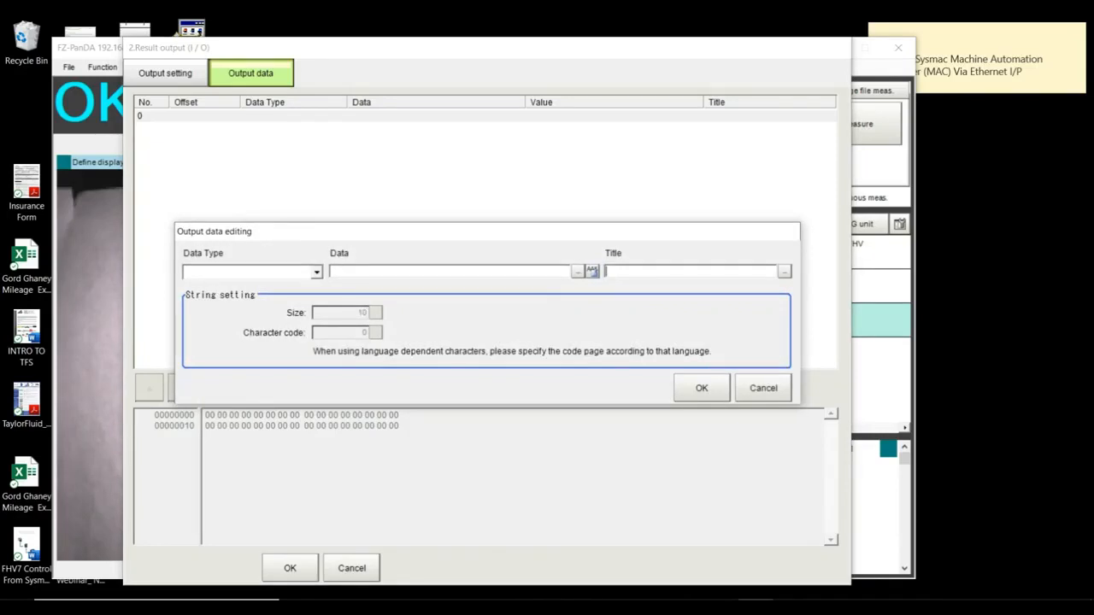
click(316, 271)
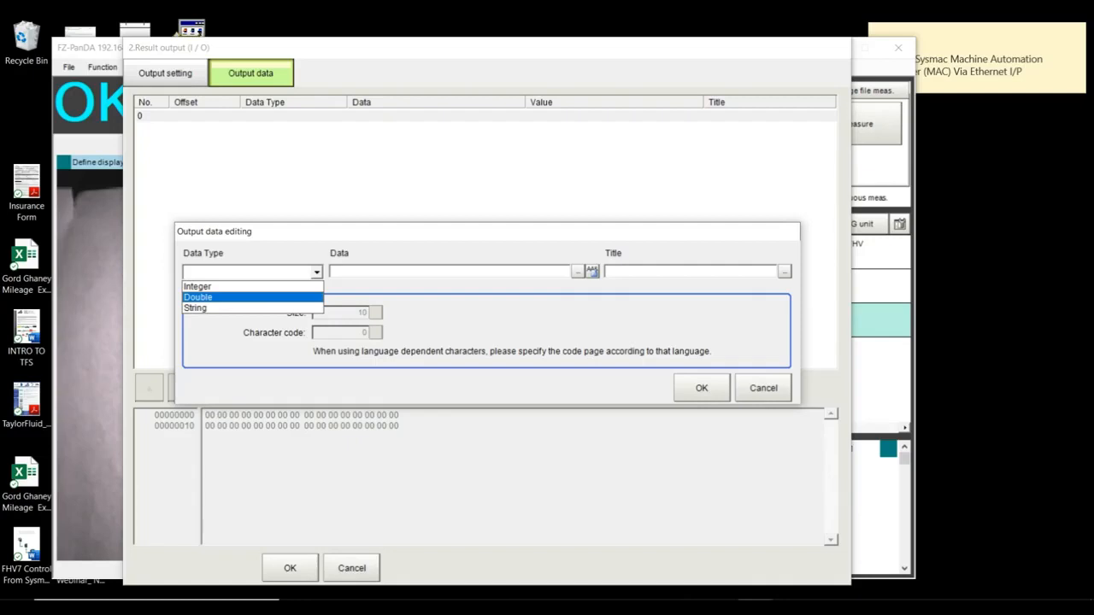
click(243, 298)
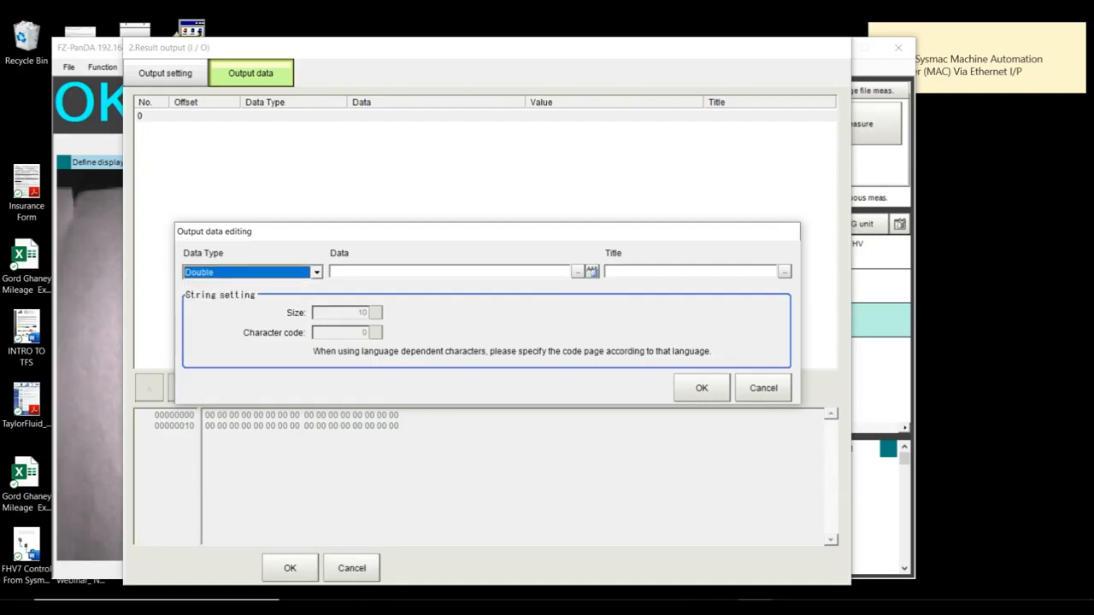
click(592, 271)
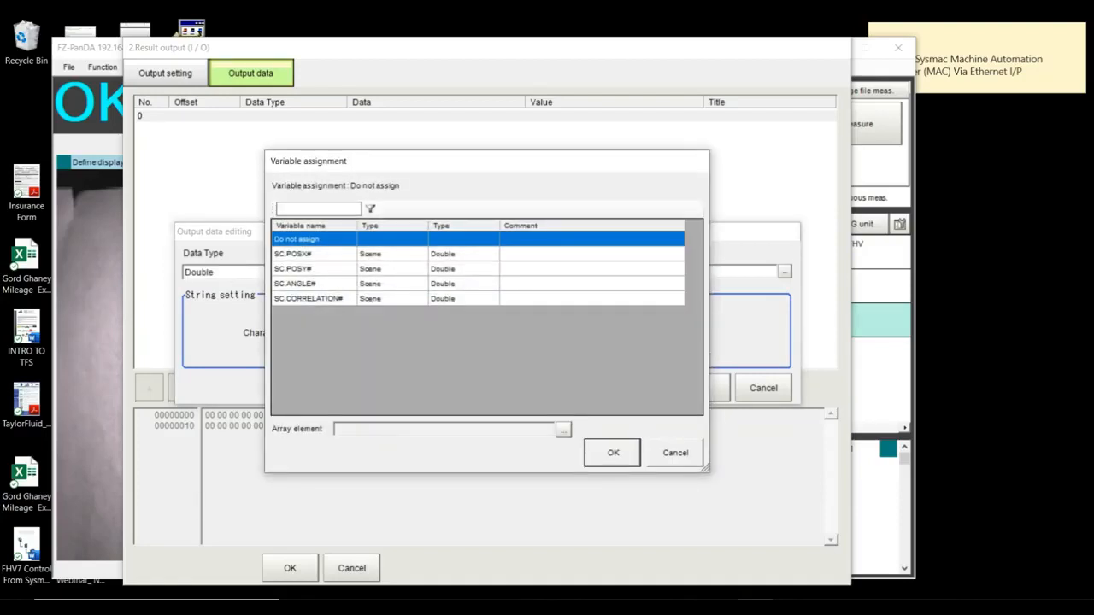
click(293, 254)
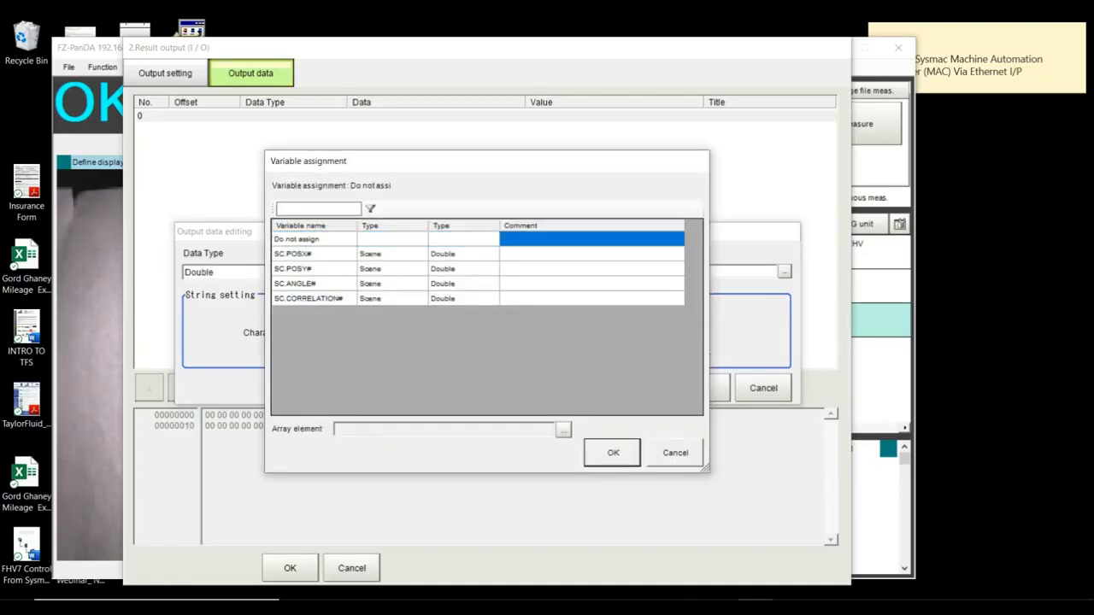
click(613, 453)
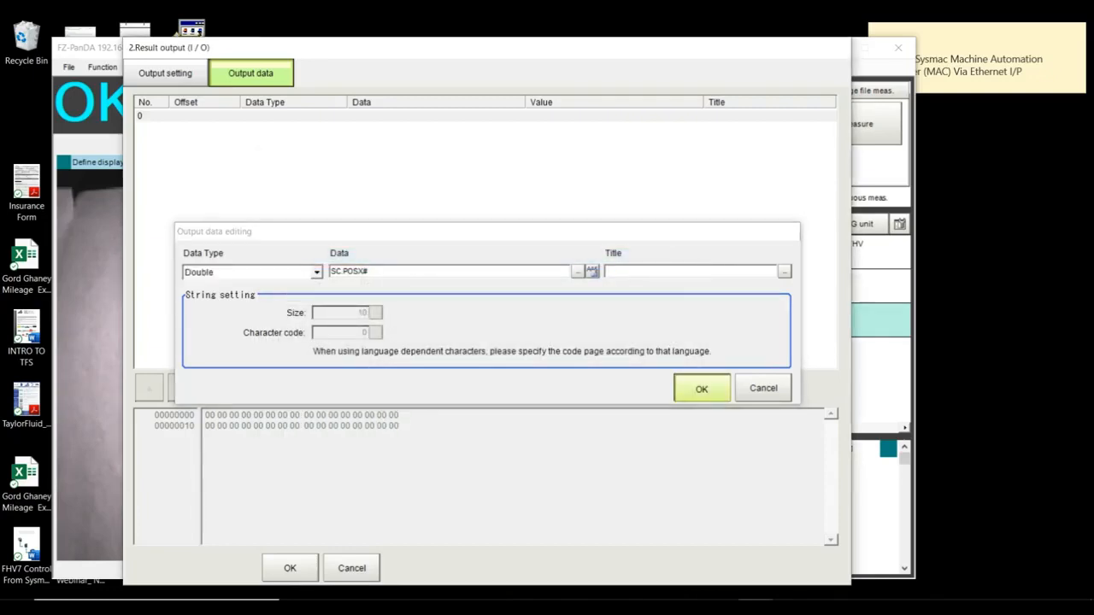
click(701, 388)
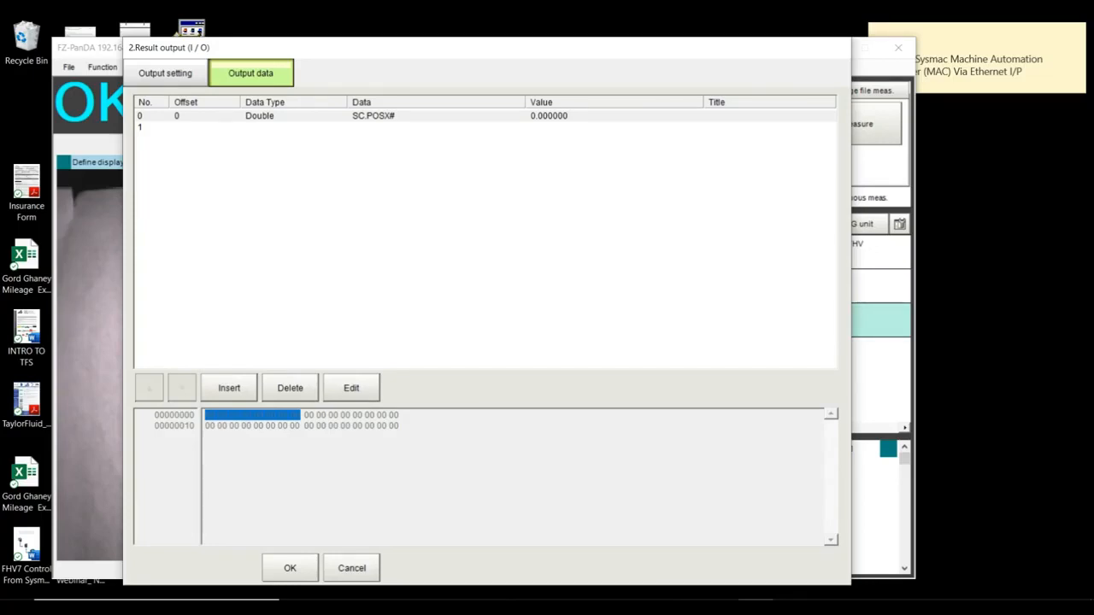
Insert an output data entry at No. 1 with data type Double and the variable SC.POSY#.
click(171, 127)
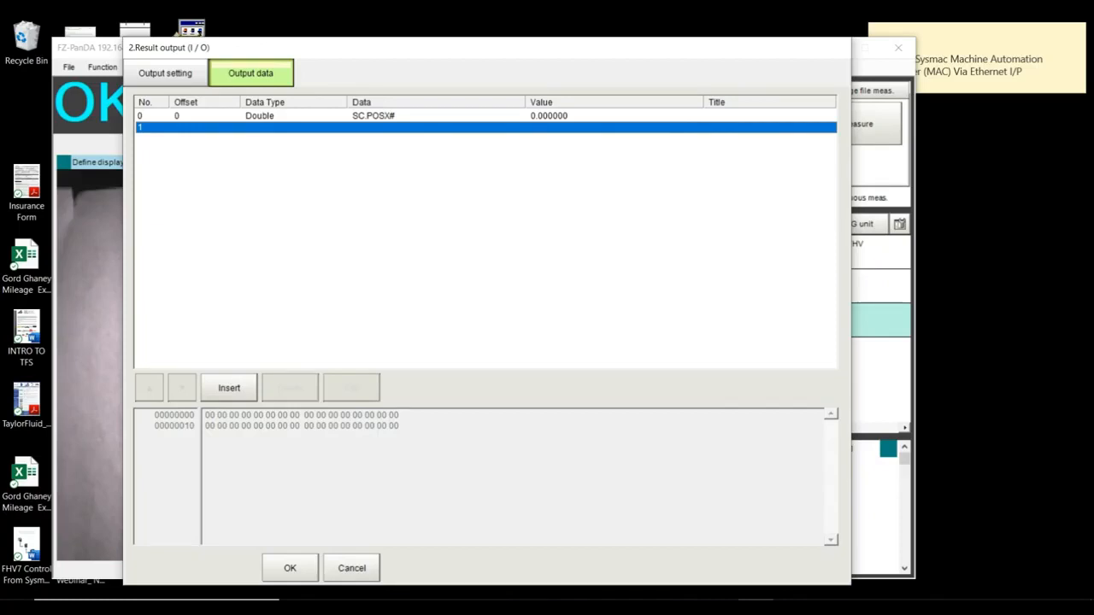
click(229, 388)
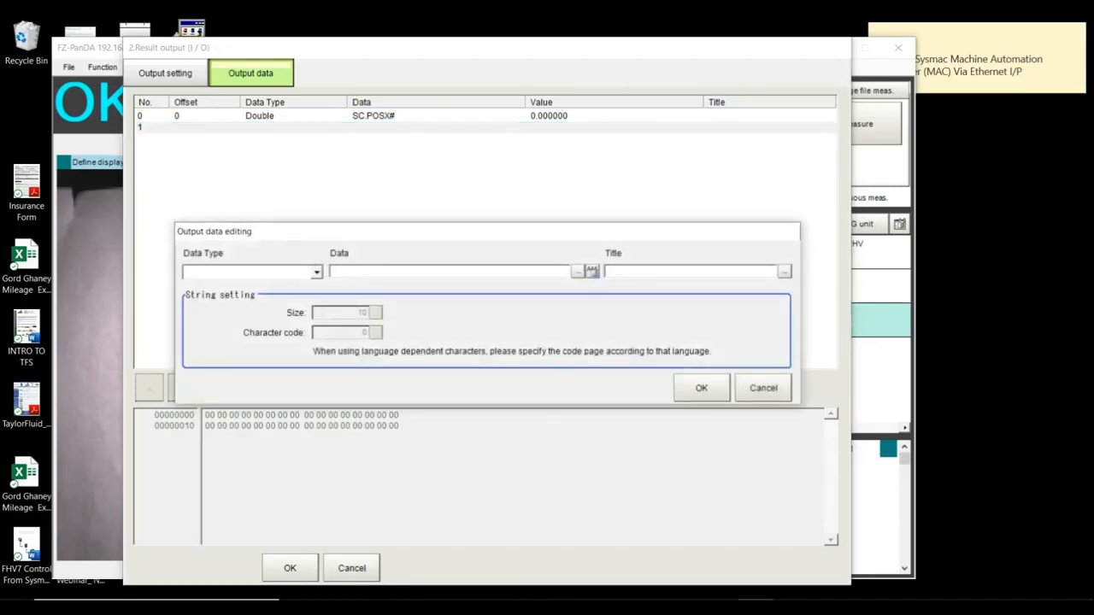
click(317, 271)
click(223, 297)
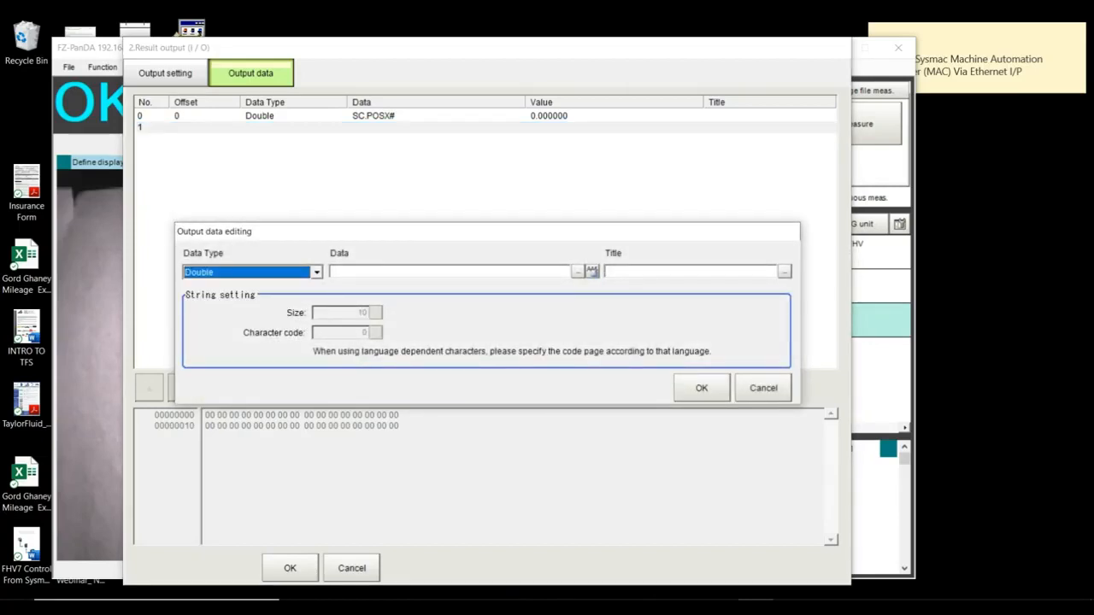
click(592, 271)
click(293, 270)
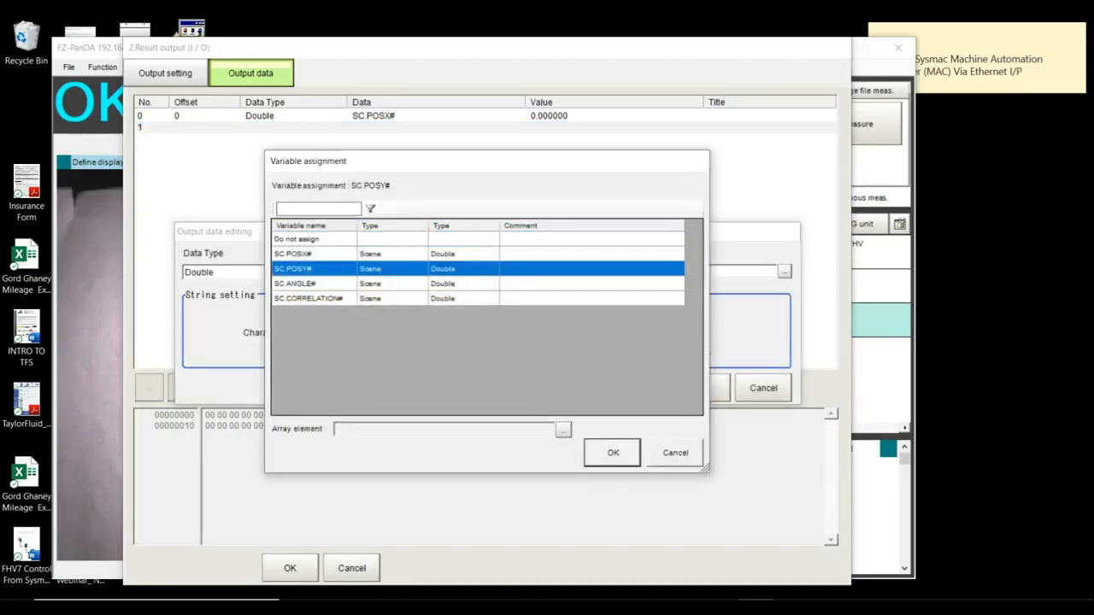
click(613, 452)
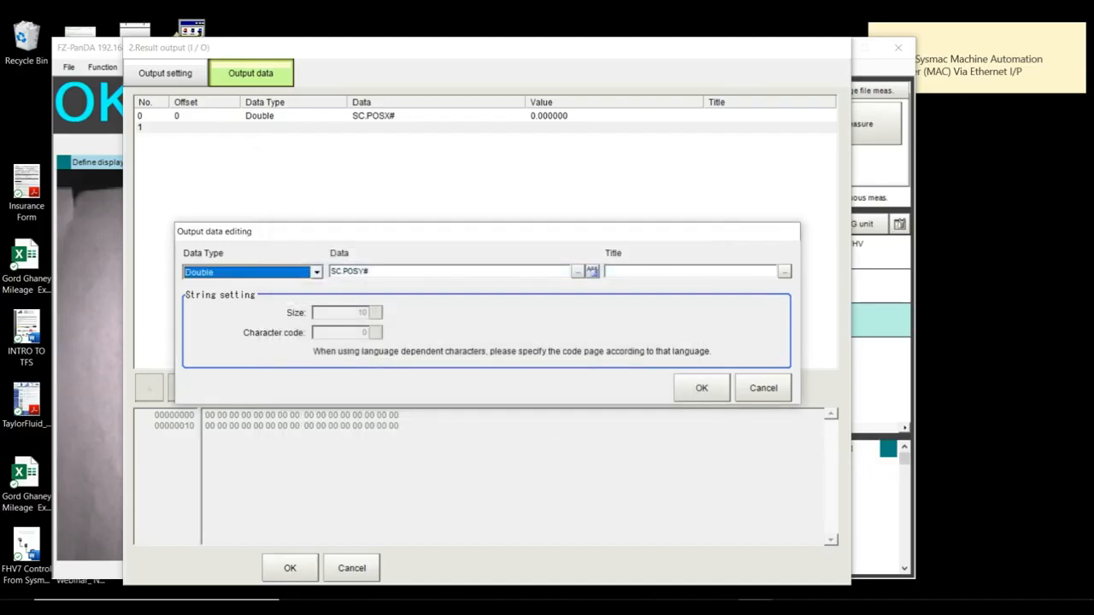
click(701, 388)
Insert a Double output data entry for the variable SC.ANGLE# at No. 1, ahead of SC.POSY#.
click(229, 387)
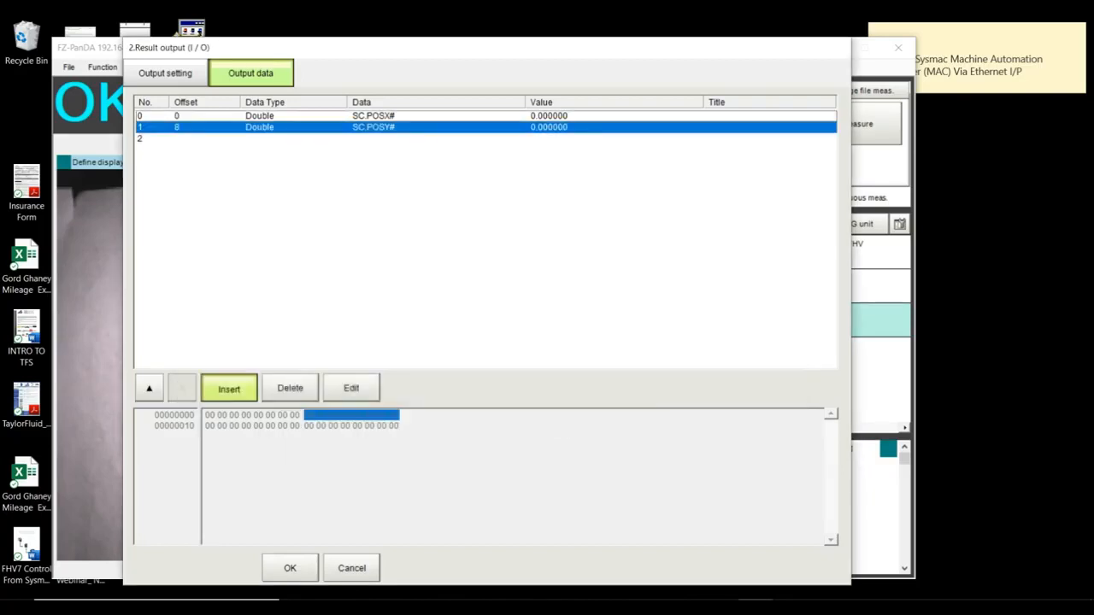
click(316, 271)
click(205, 297)
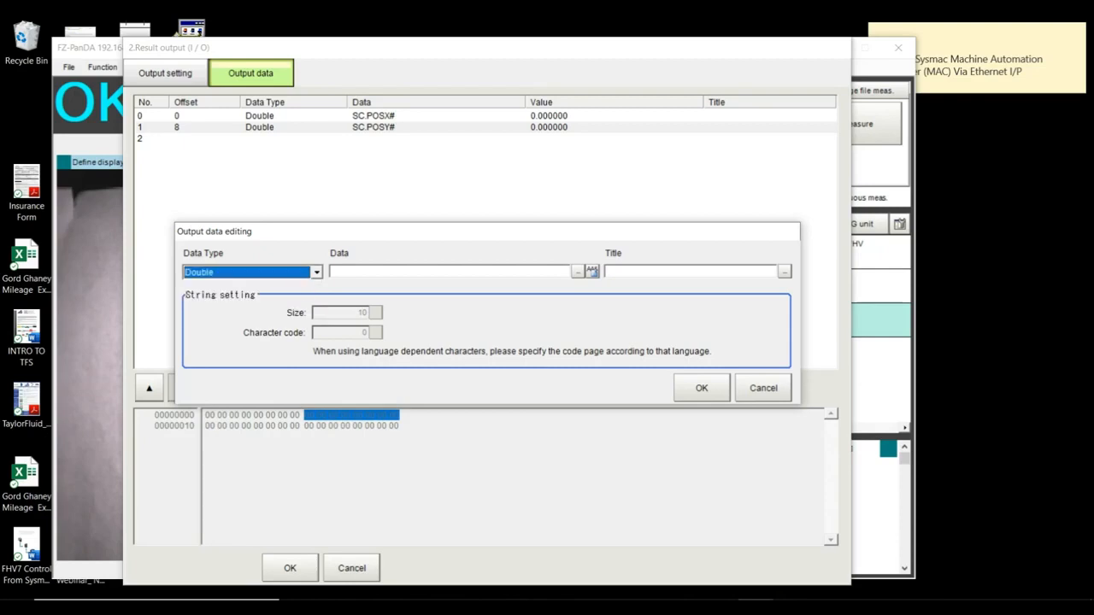
click(591, 272)
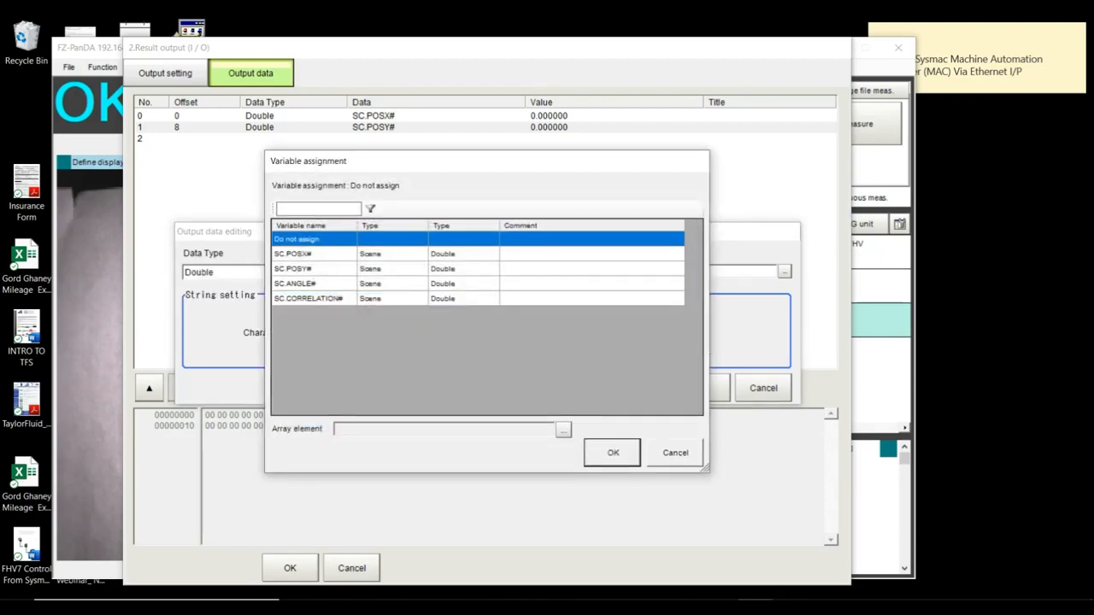
click(308, 283)
click(613, 453)
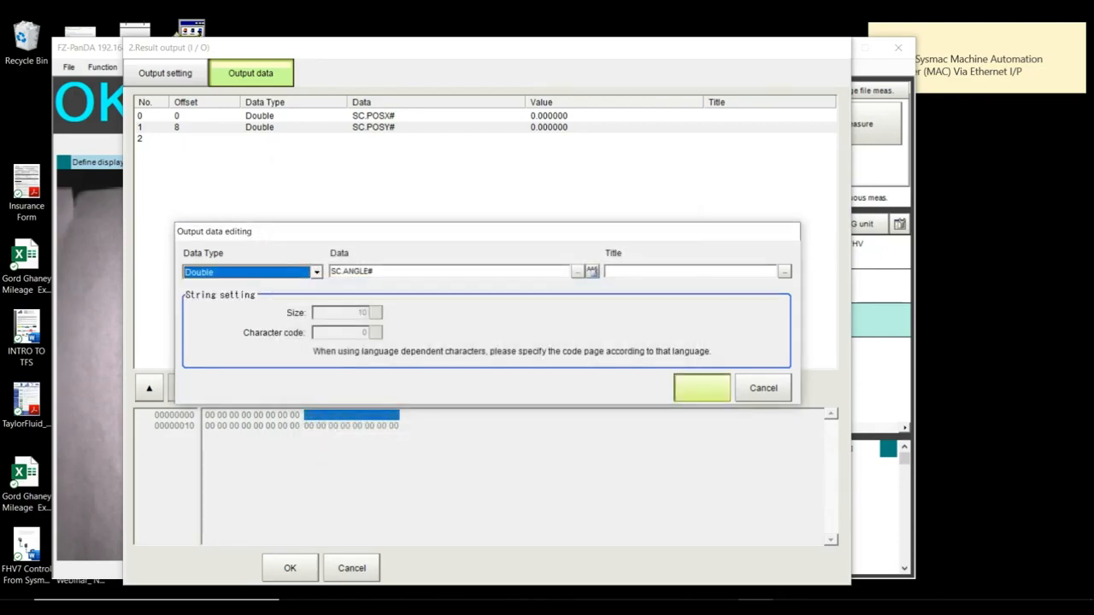
click(702, 388)
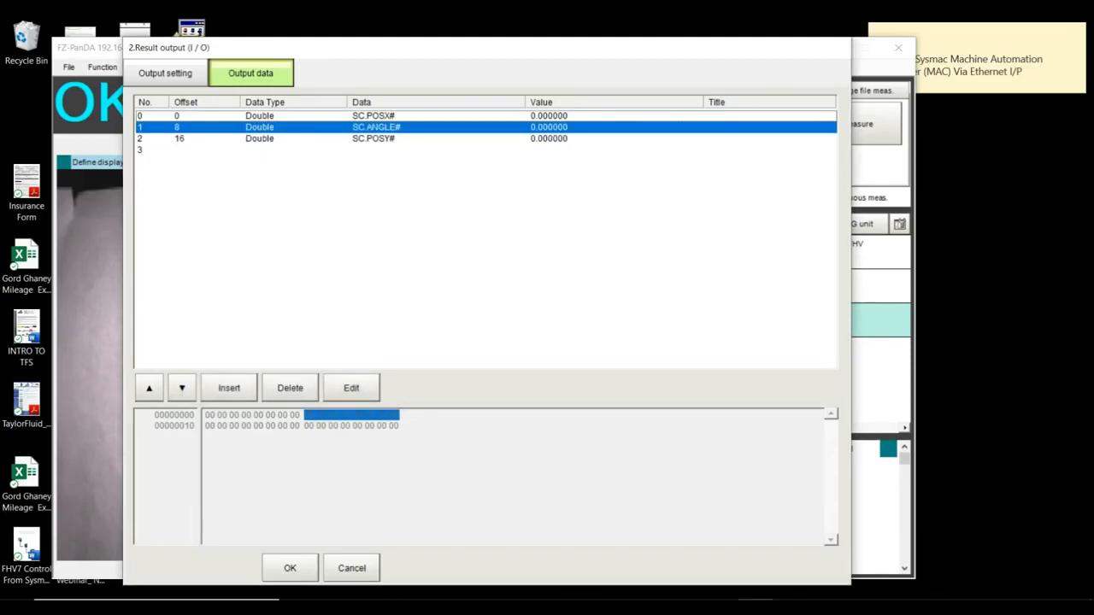
Move the SC.POSY# output data entry up one place, ahead of SC.ANGLE#.
click(373, 115)
click(374, 127)
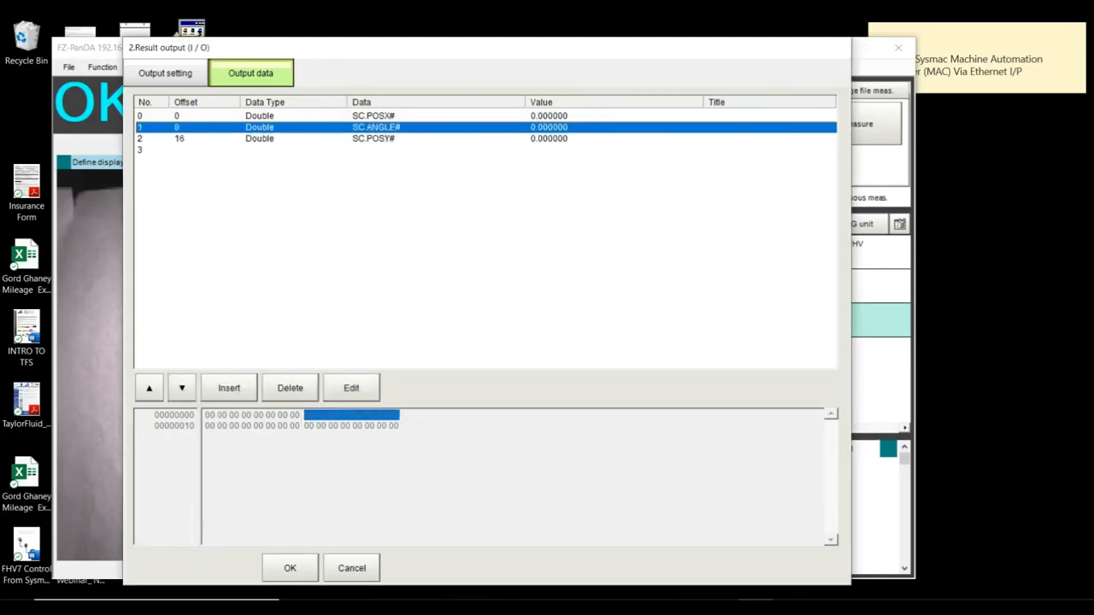
click(373, 138)
click(149, 388)
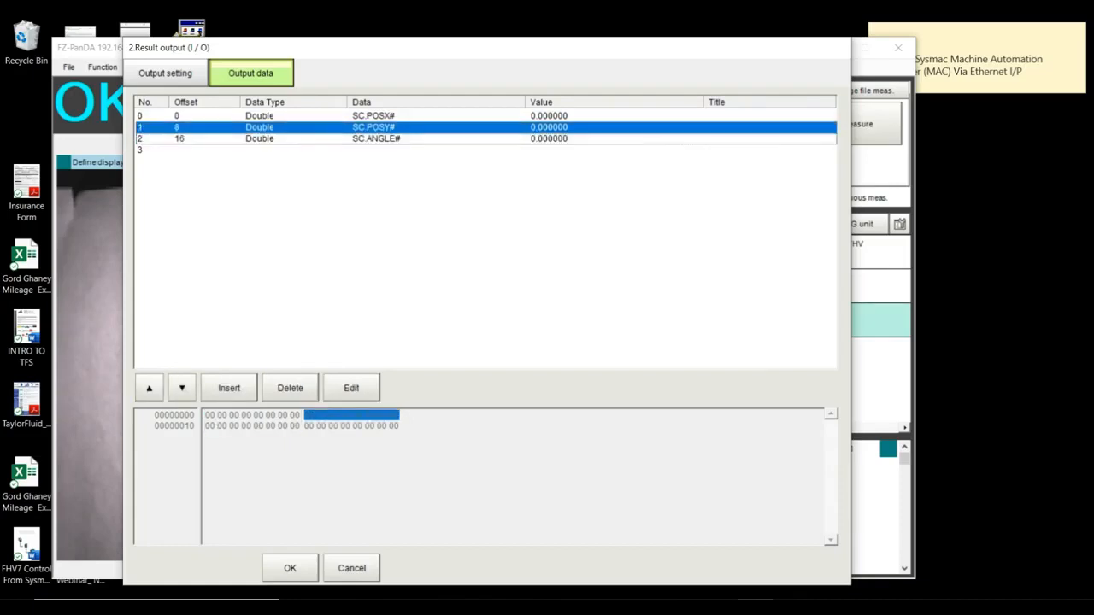
Insert an output data entry at No. 3 with data type Double and the variable SC.CORRELATION#.
click(373, 149)
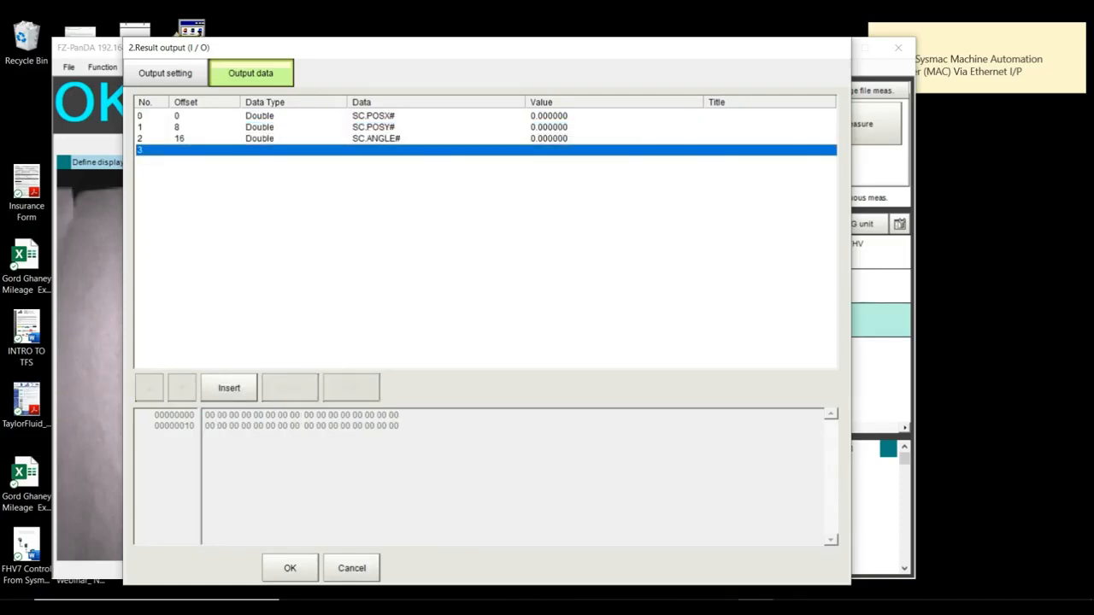
click(229, 388)
click(317, 273)
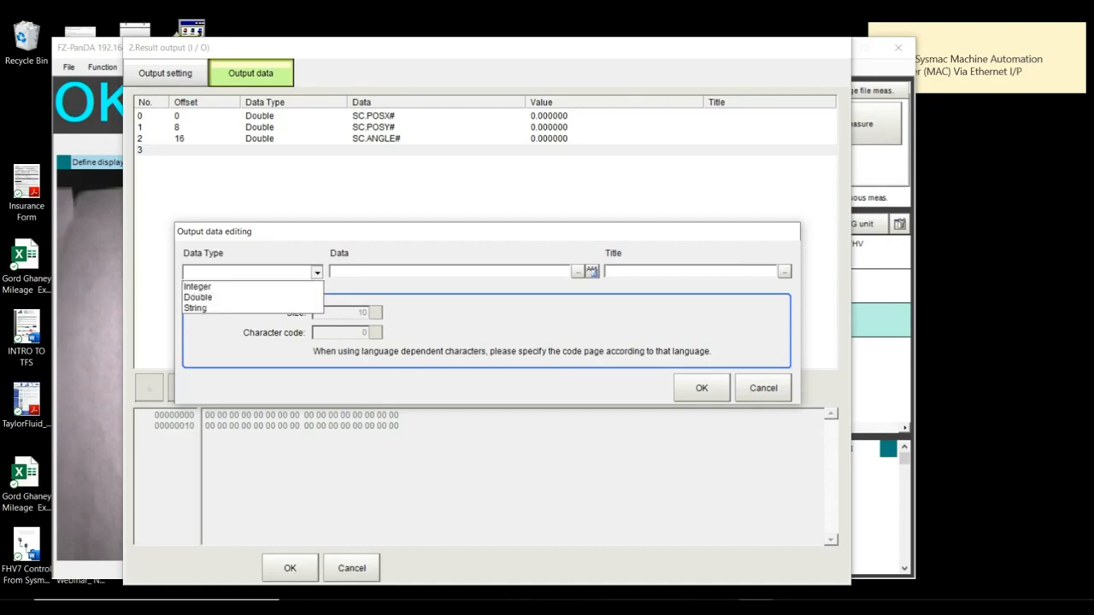
click(199, 297)
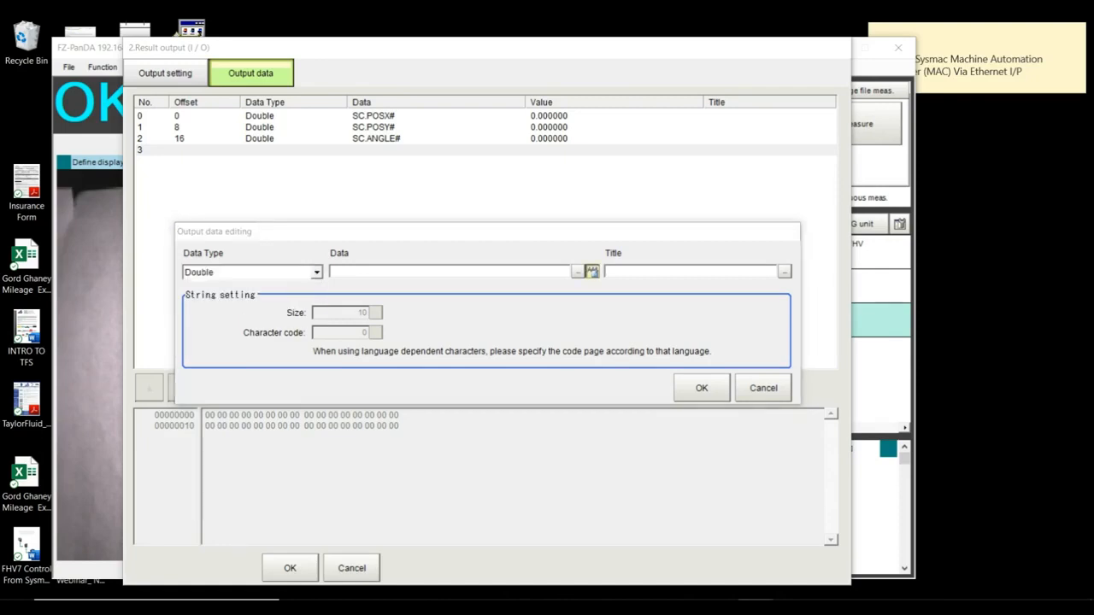
click(578, 272)
click(309, 299)
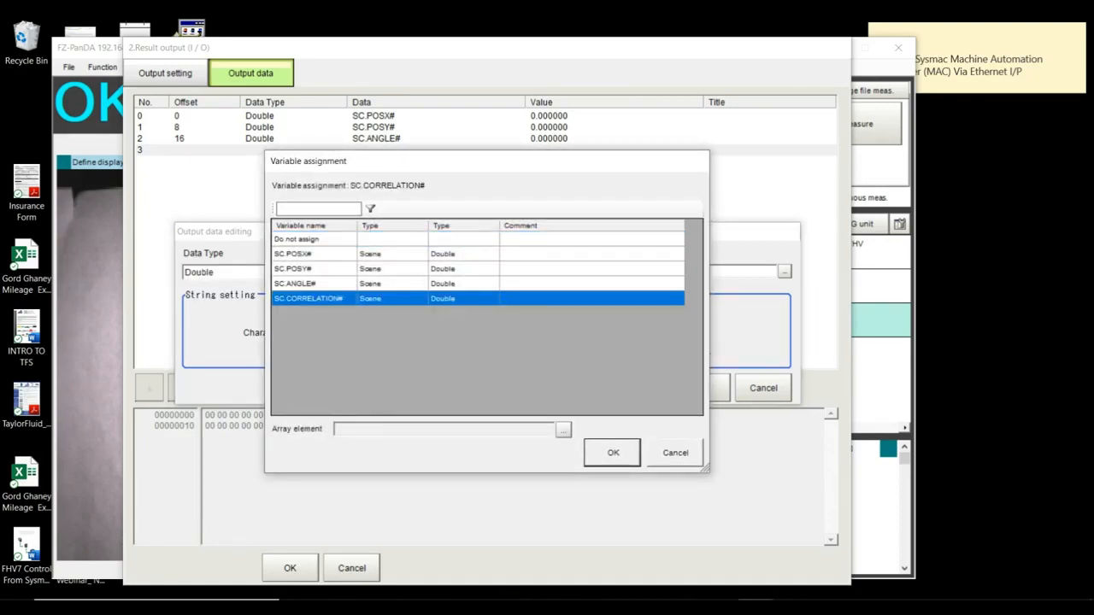
click(612, 453)
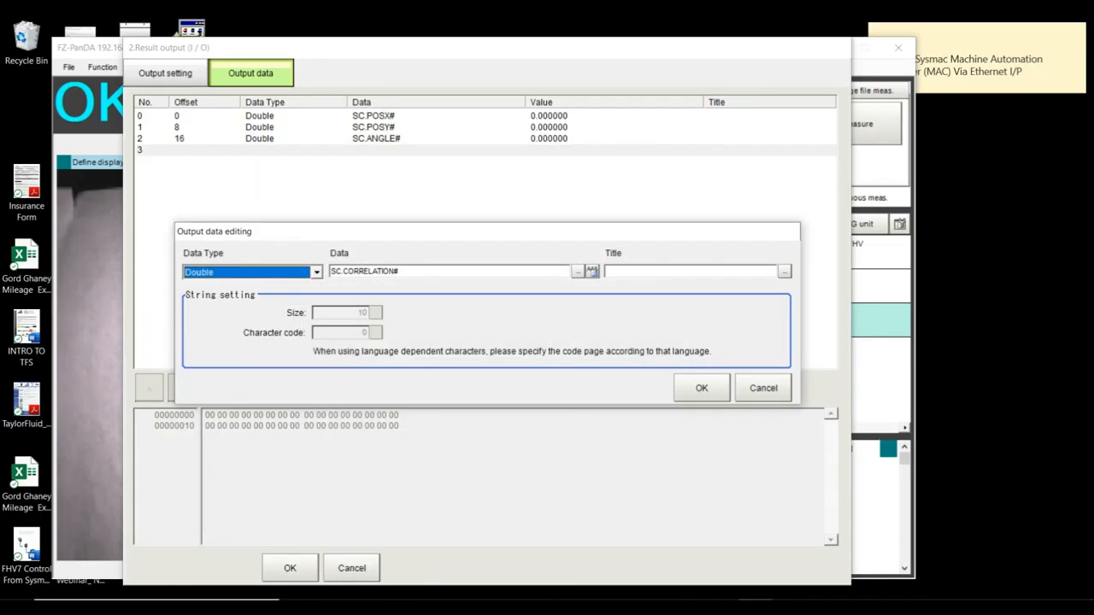
click(701, 388)
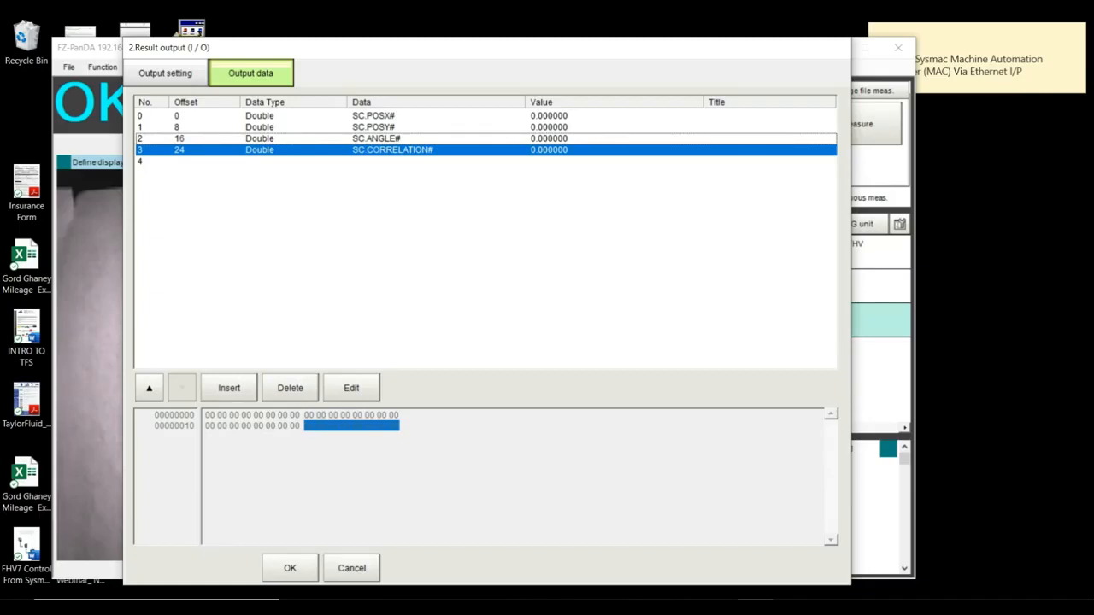
Switch to Sysmac Studio and open the controller's Built-in EtherNet/IP Port Settings at the fixed IP address.
click(649, 608)
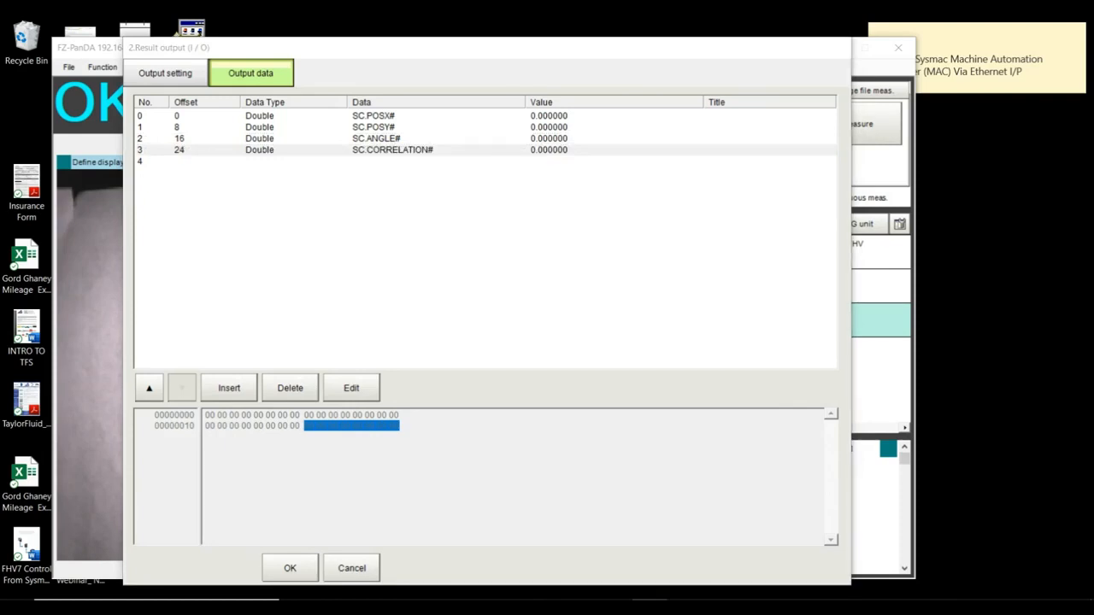
click(756, 608)
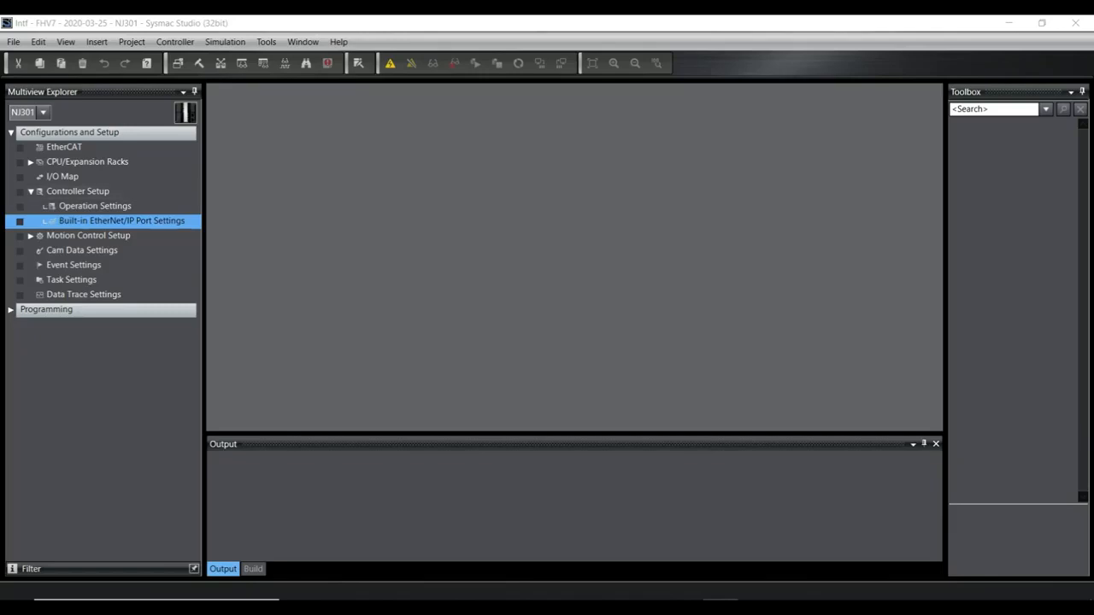
double_click(121, 221)
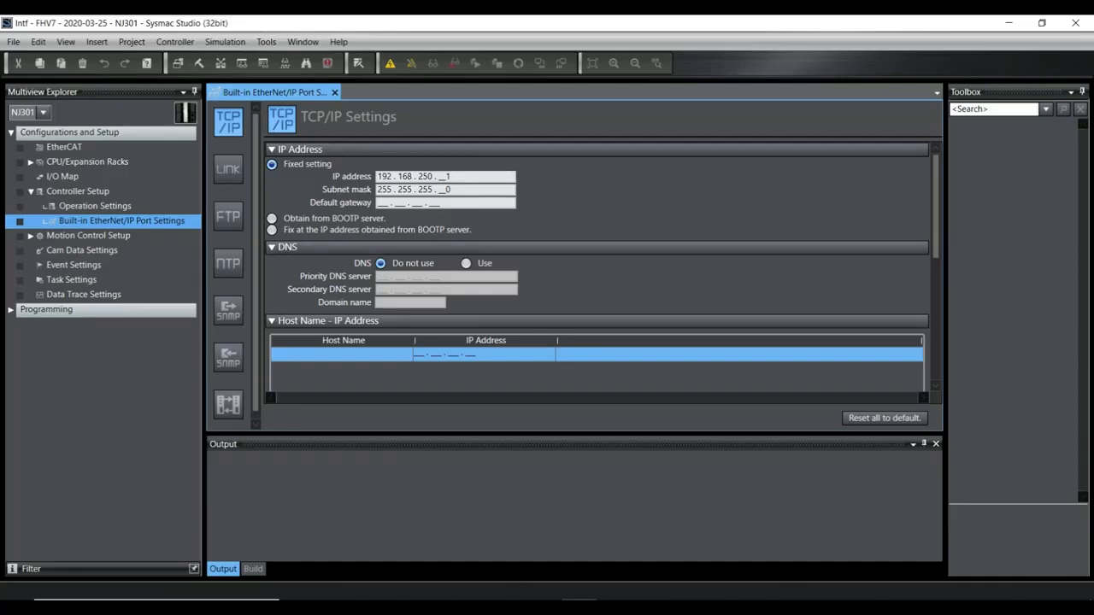
drag(432, 177, 418, 176)
Switch to FZ-PanDA and check the camera's IP addresses in the Ethernet(Normal(UDP)) system settings.
click(685, 593)
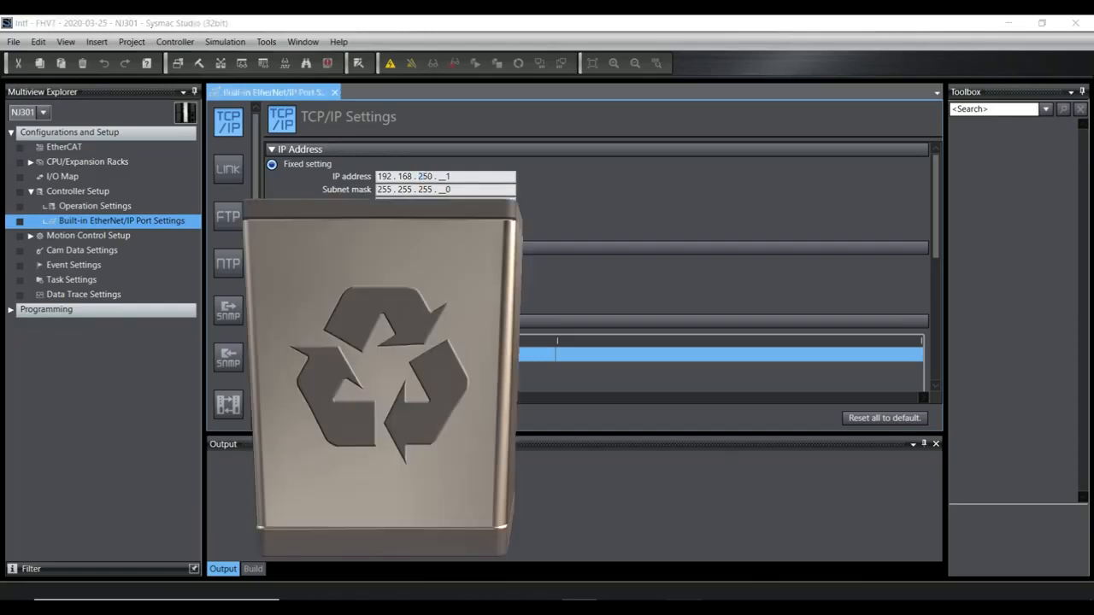
click(188, 66)
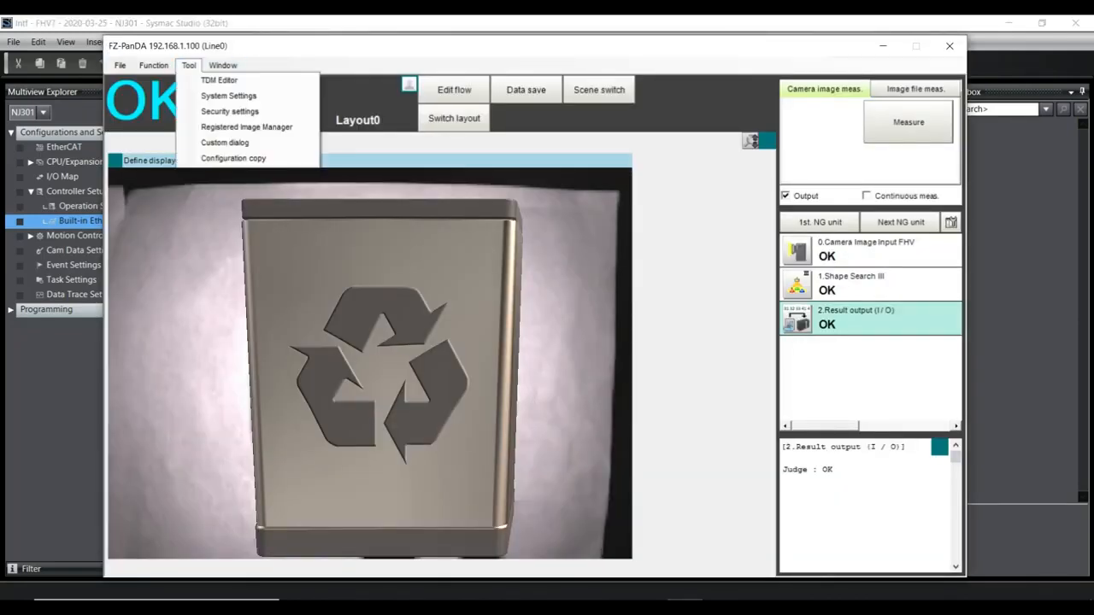
click(228, 95)
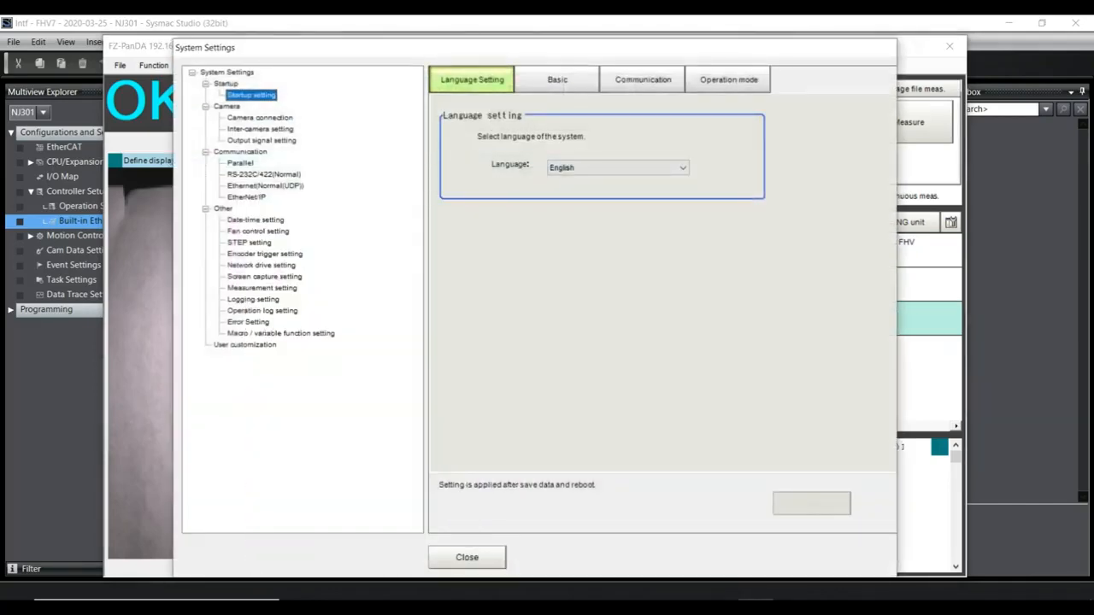
click(265, 185)
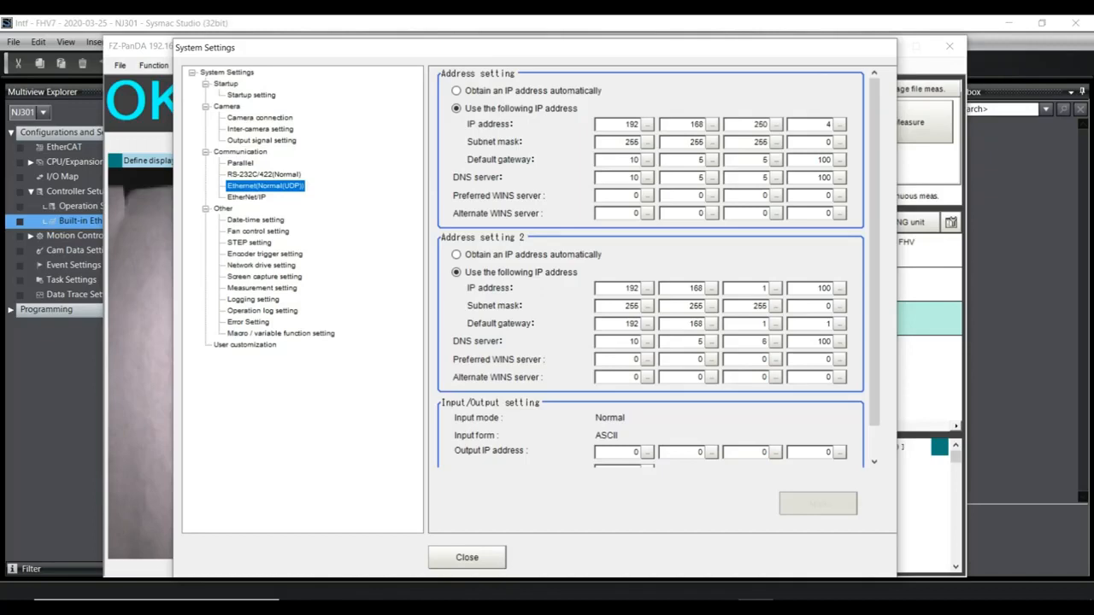
click(467, 557)
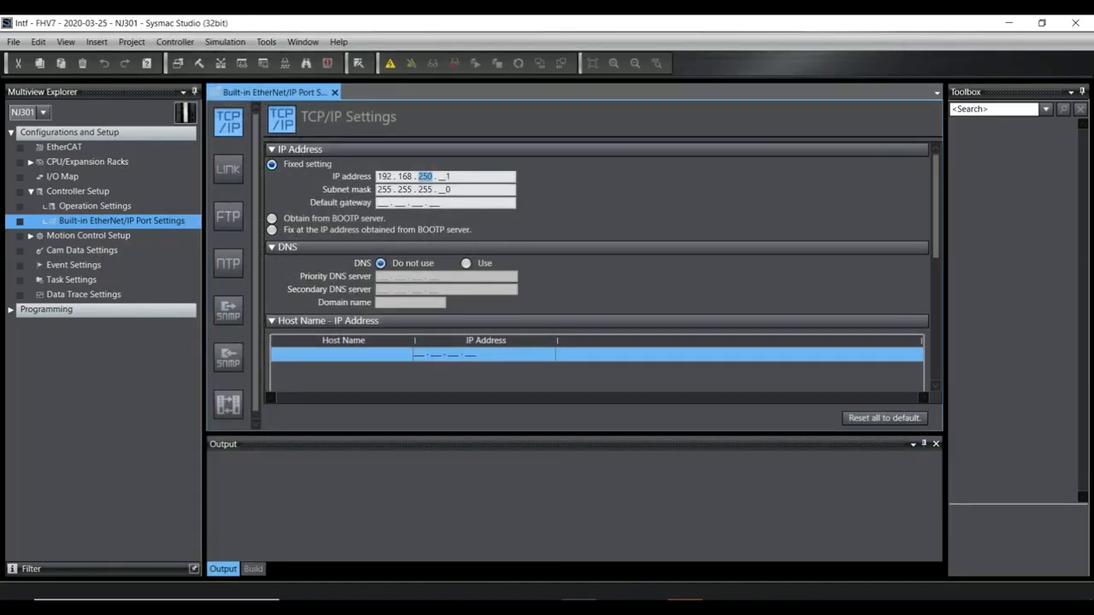
Set the controller's fixed IP address to 192.168.1.3 in Sysmac Studio's TCP/IP settings.
text(1)
text(3)
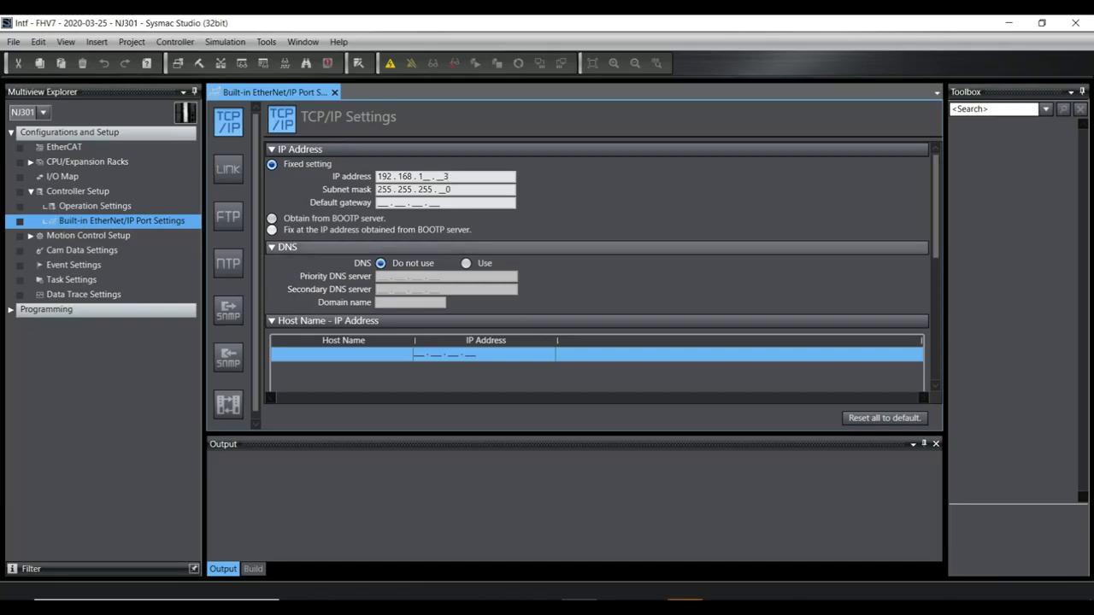
click(649, 605)
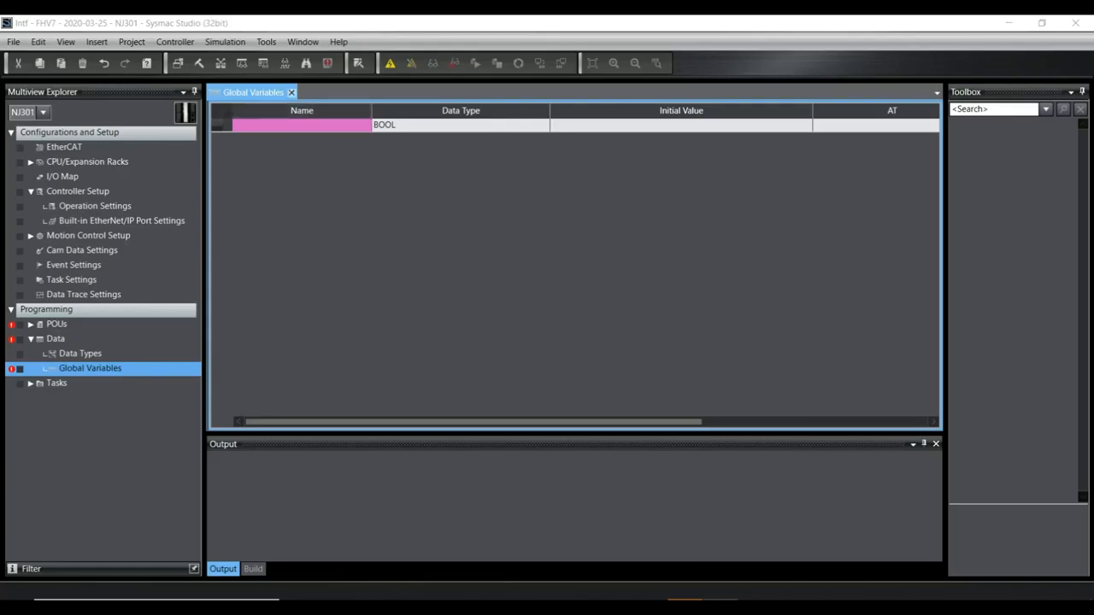
Create a global variable named FromFHV7 with data type DT_FHV7_From_Camera_RDF0_woUser.
click(292, 93)
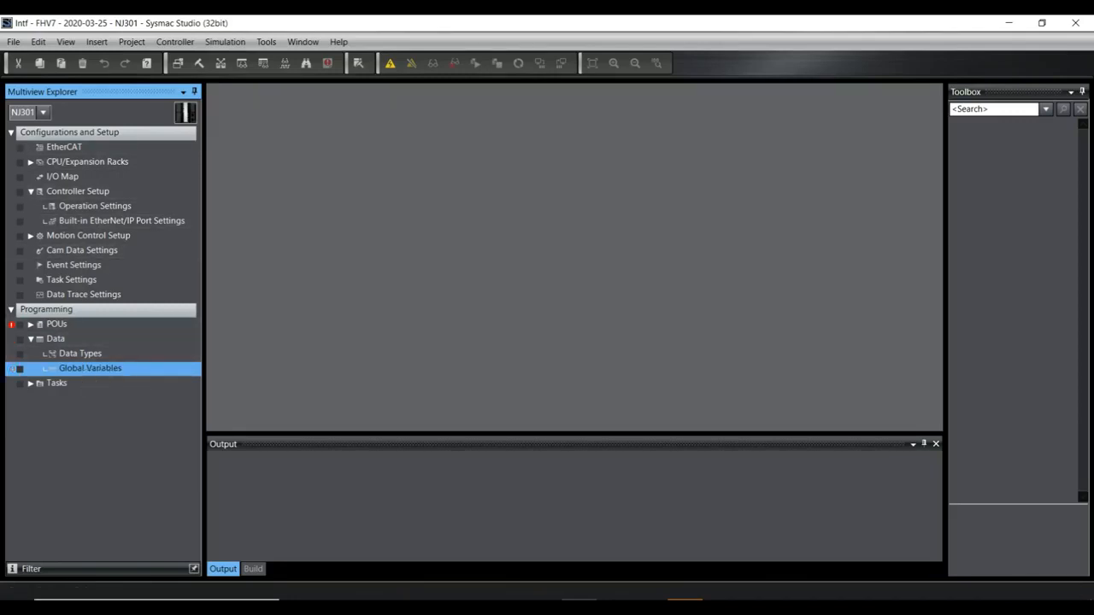
double_click(94, 368)
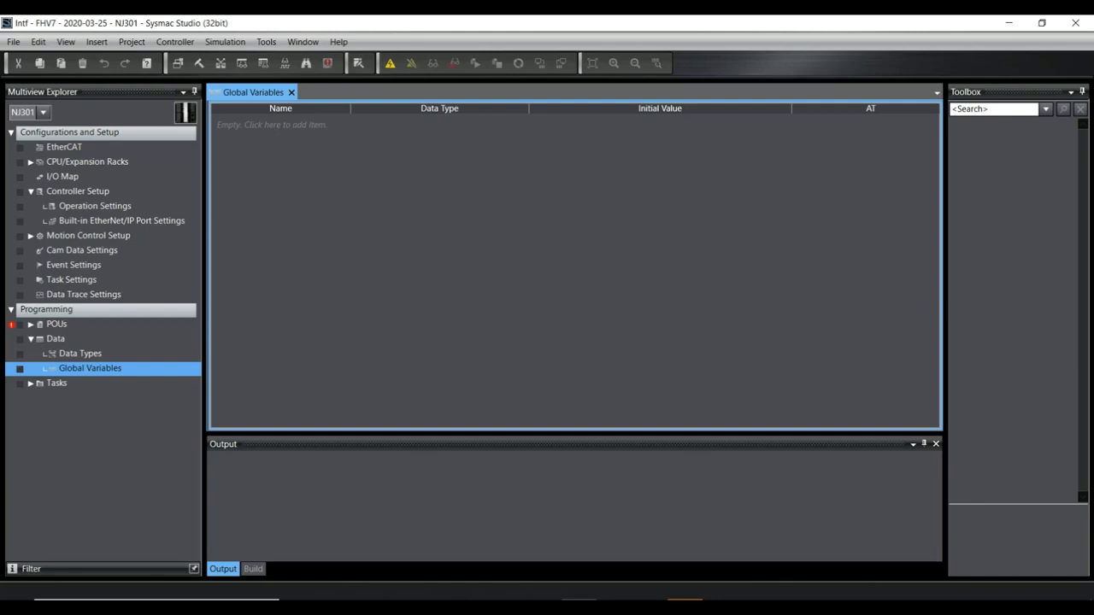
right_click(286, 128)
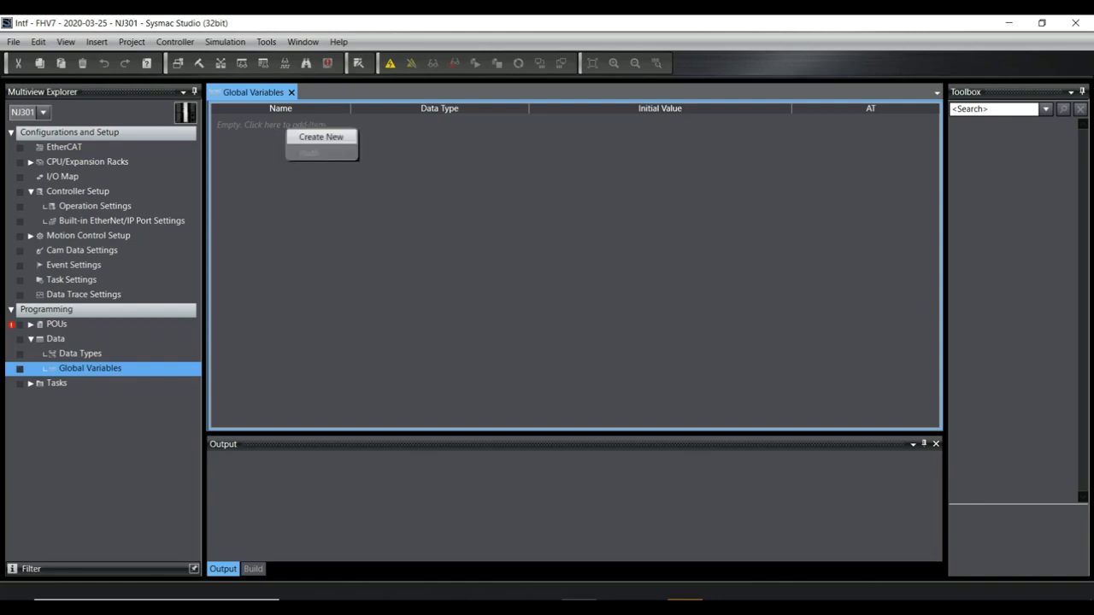
click(321, 137)
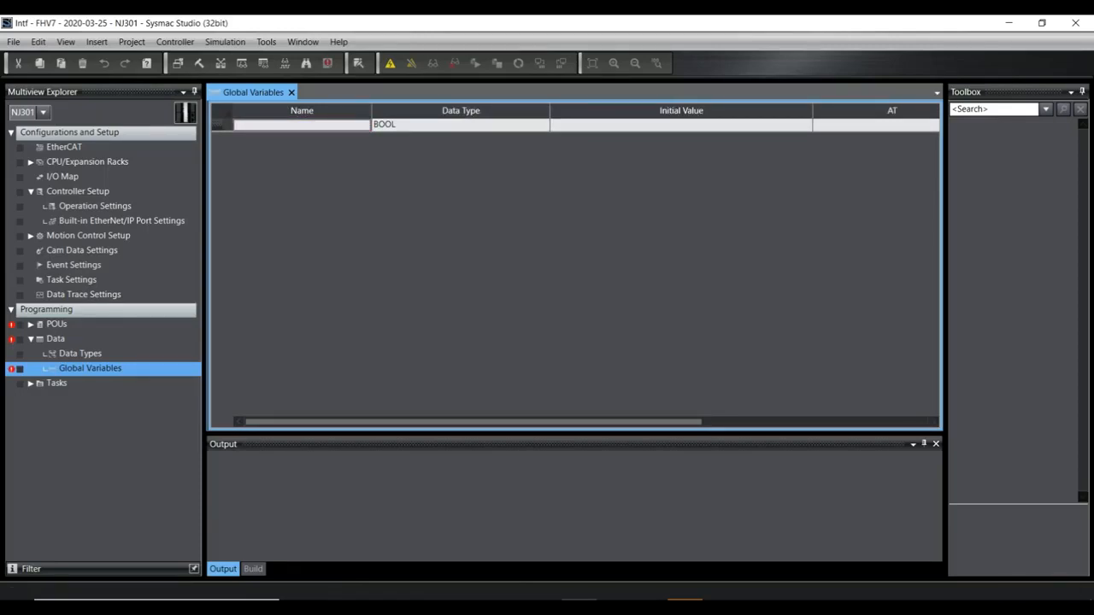
text(FromFHV7)
key(Tab)
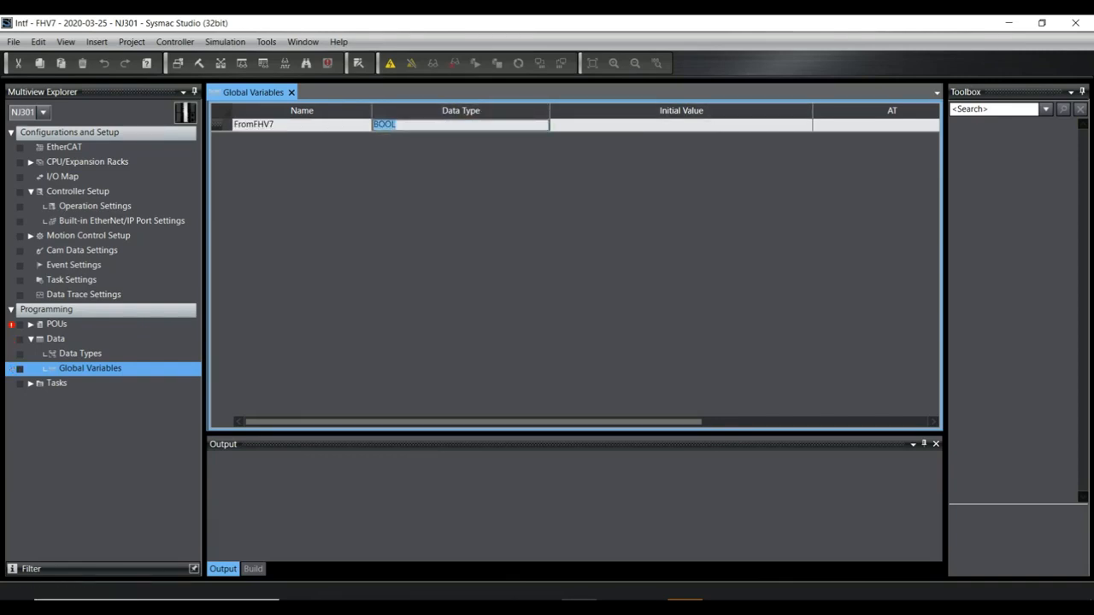
text(DT)
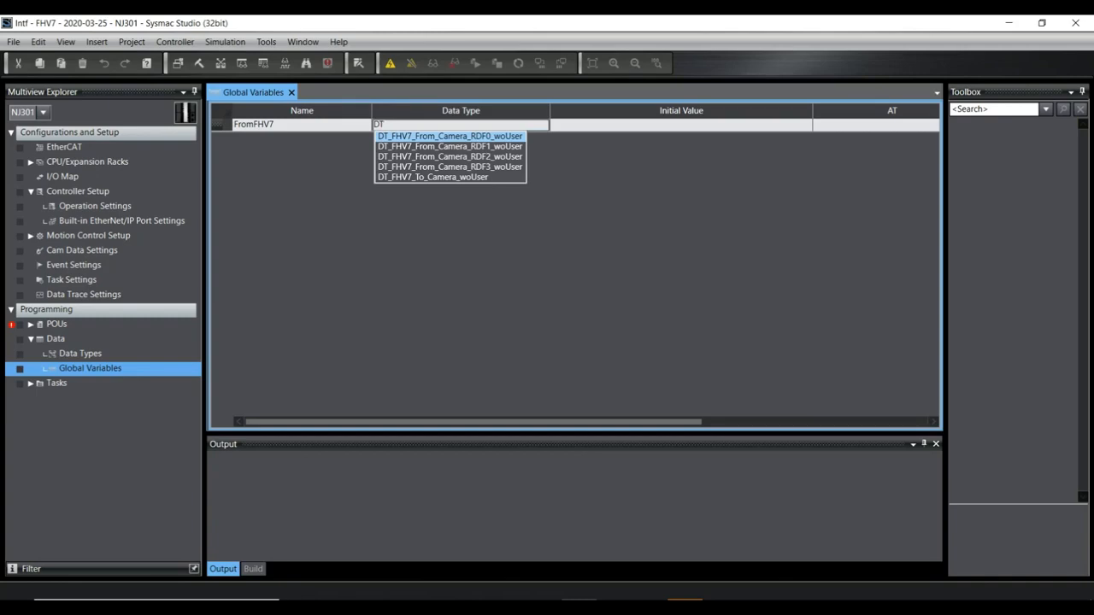
key(Return)
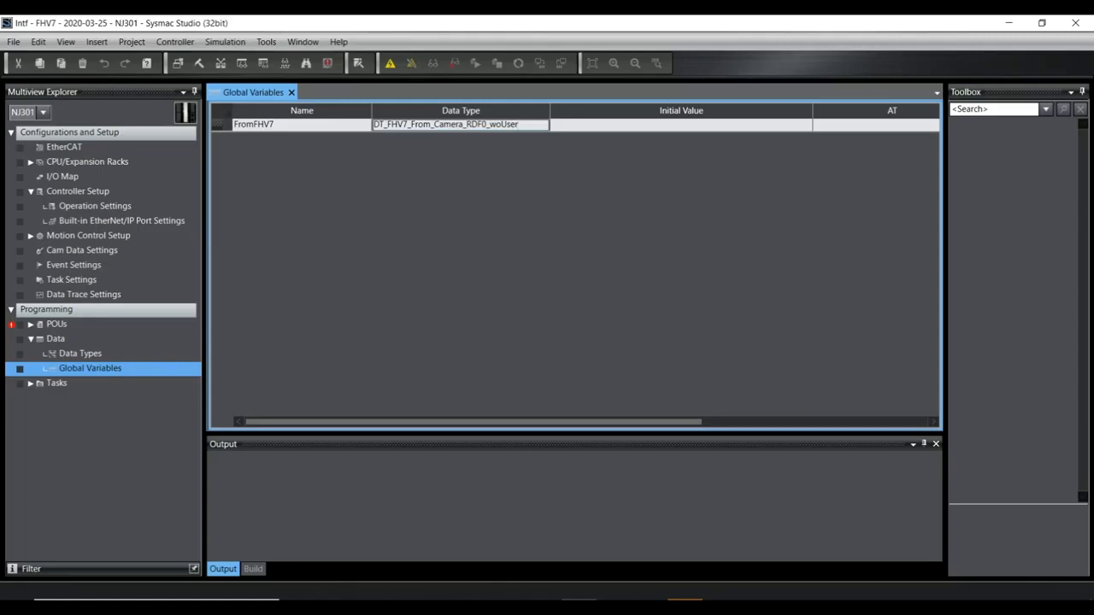
Switch to FZ-PanDA and check the communication modules and the EtherNet/IP output data size options in the system settings.
key(alt+Tab)
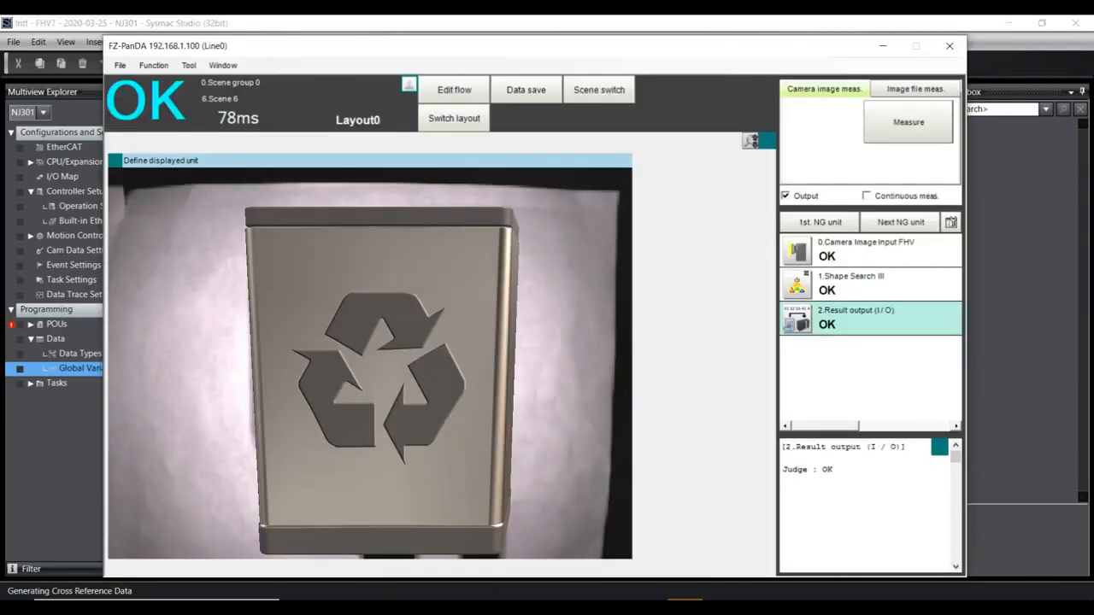
click(188, 65)
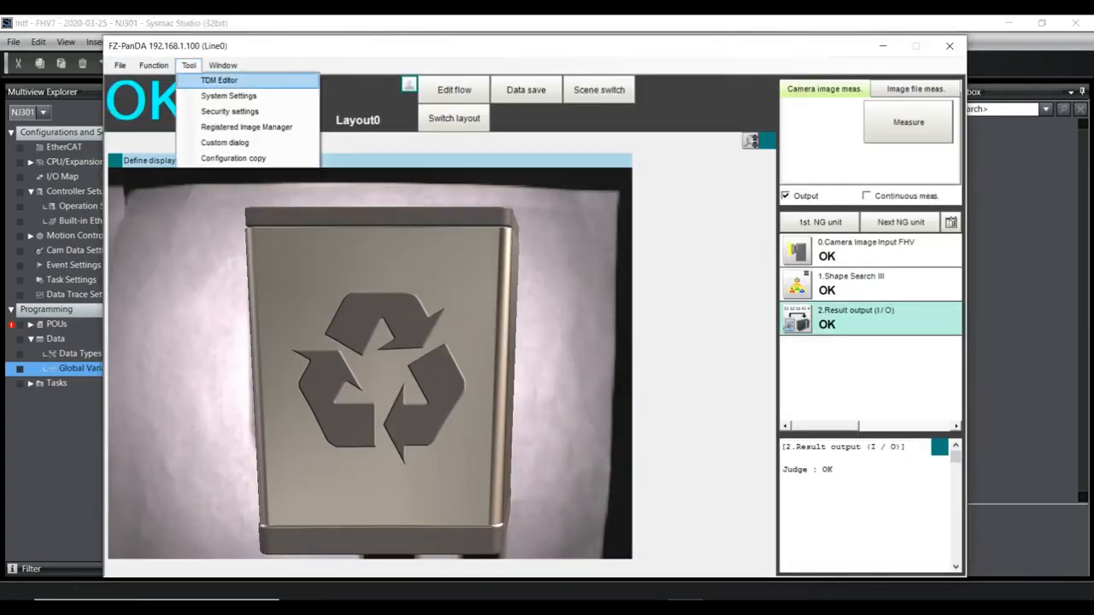
click(229, 95)
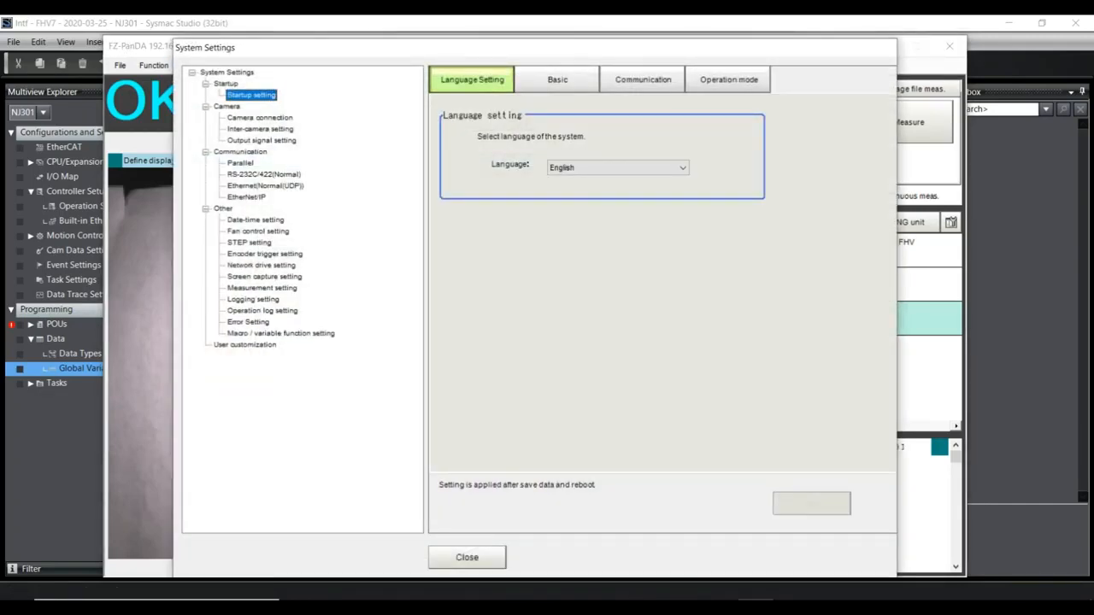
click(643, 79)
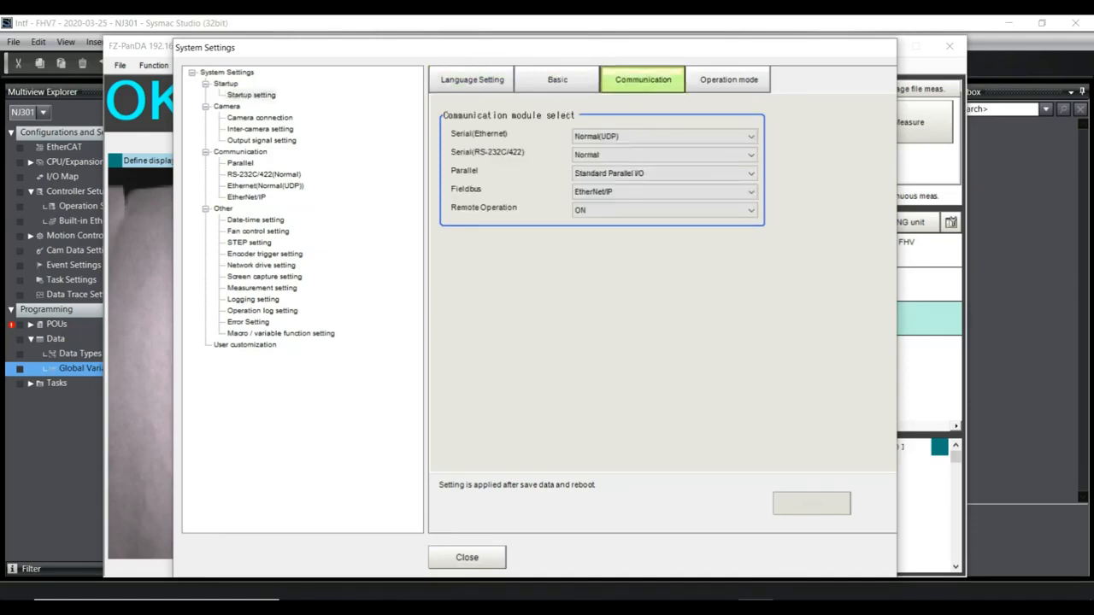
click(247, 198)
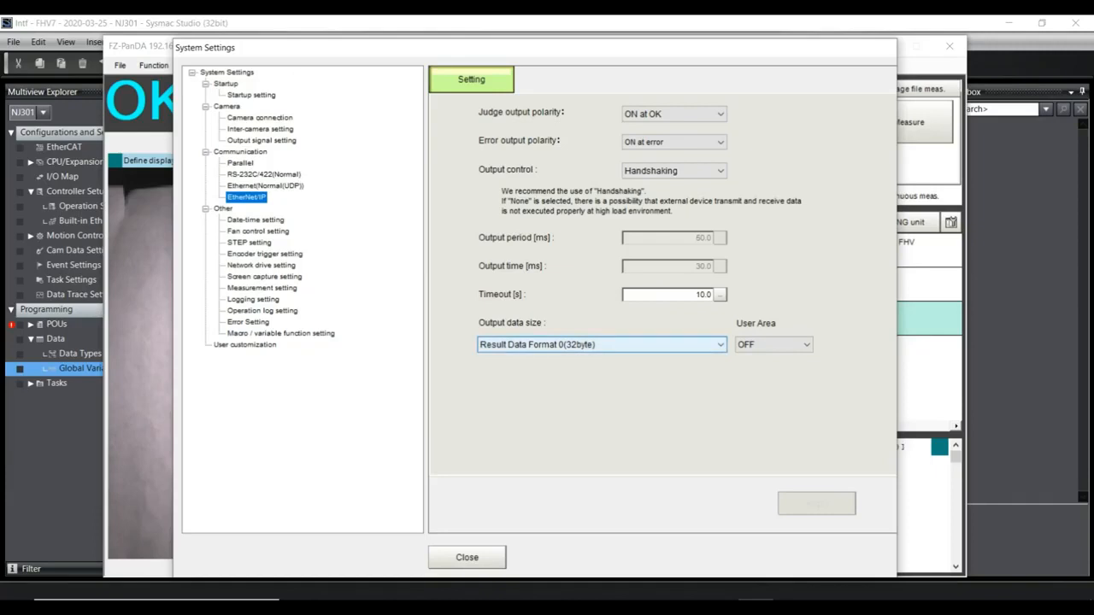
click(602, 345)
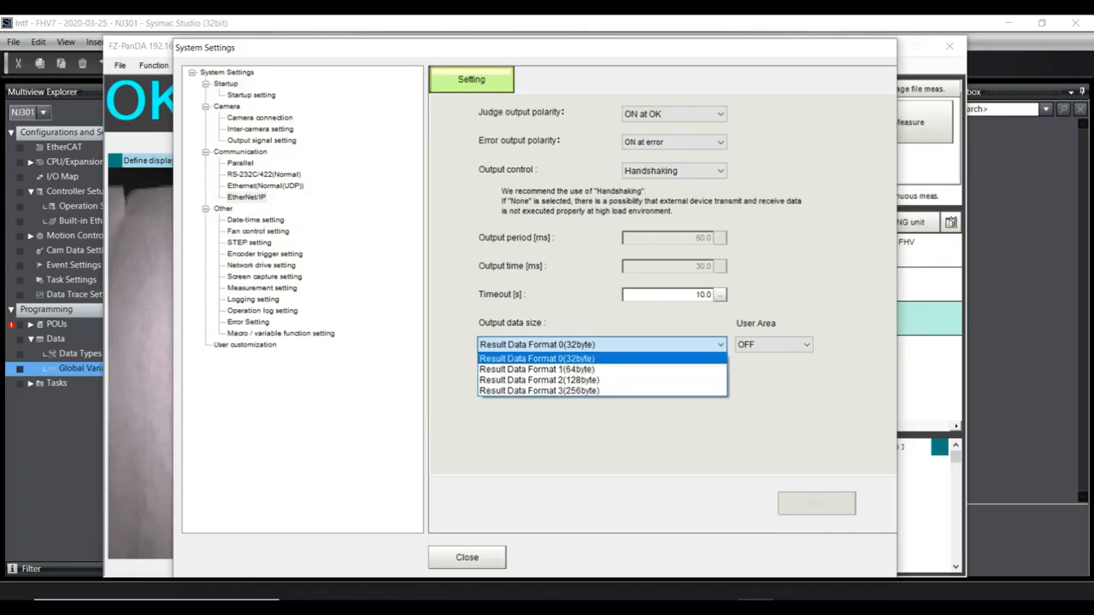
key(Escape)
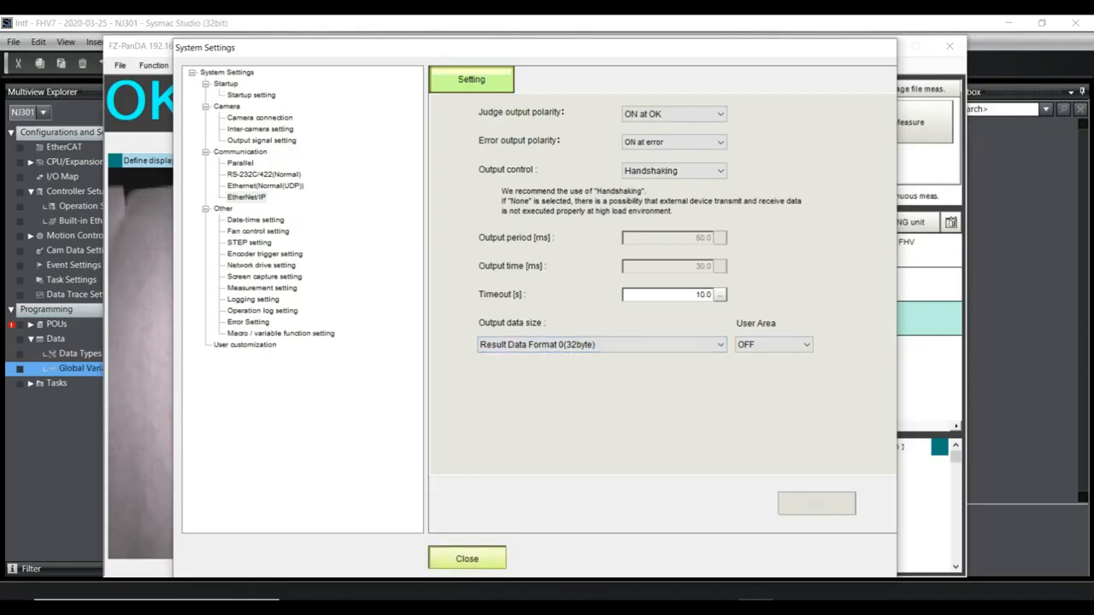
click(467, 558)
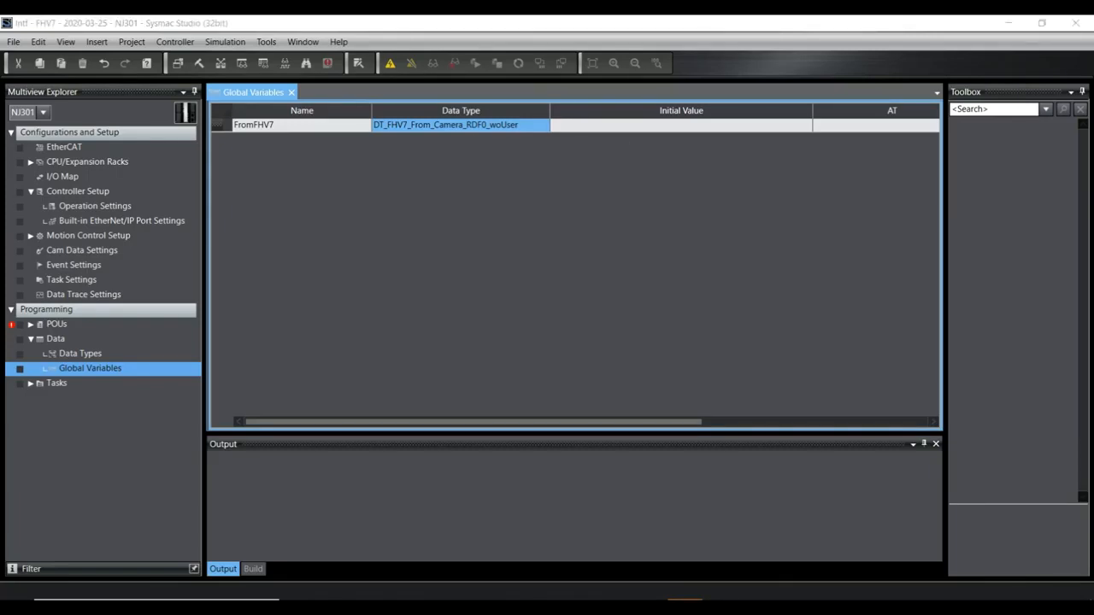
Set Network Publish to Input for the FromFHV7 global variable in Sysmac Studio.
drag(474, 421, 699, 422)
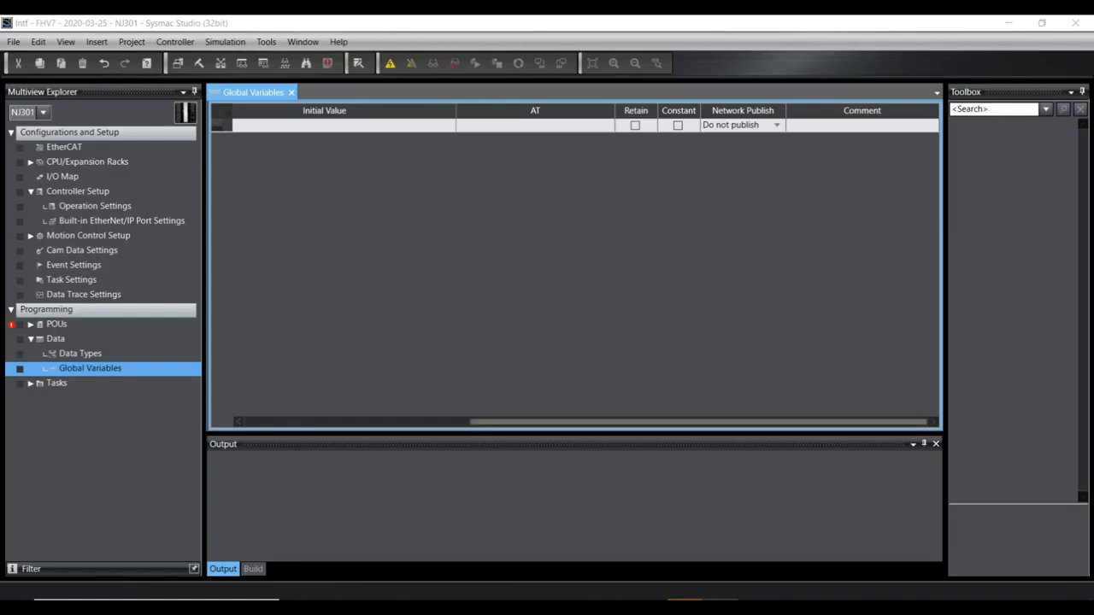
click(776, 125)
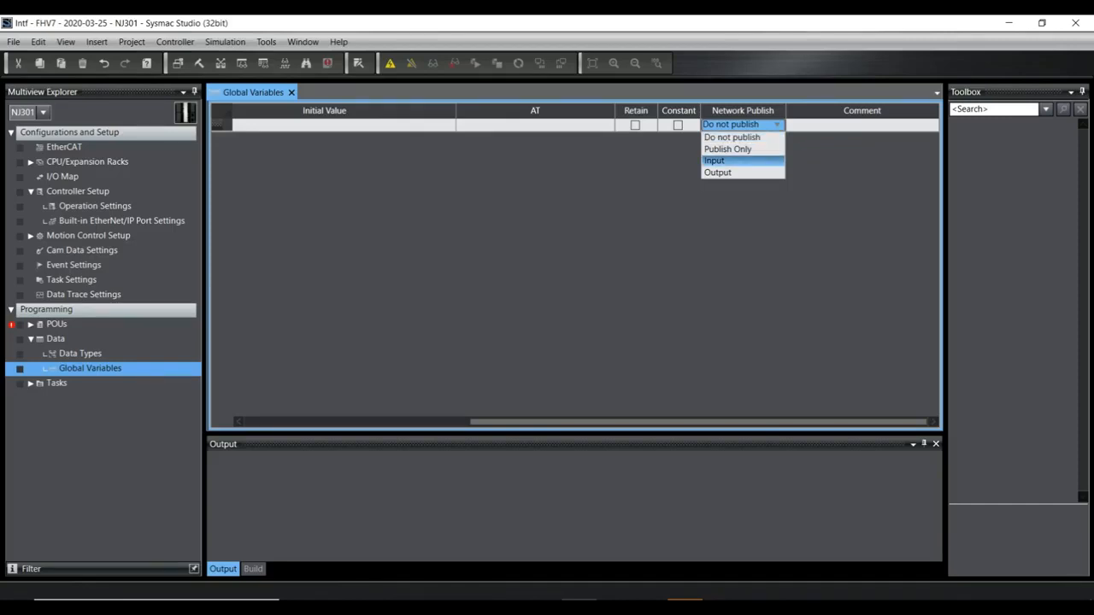
key(Return)
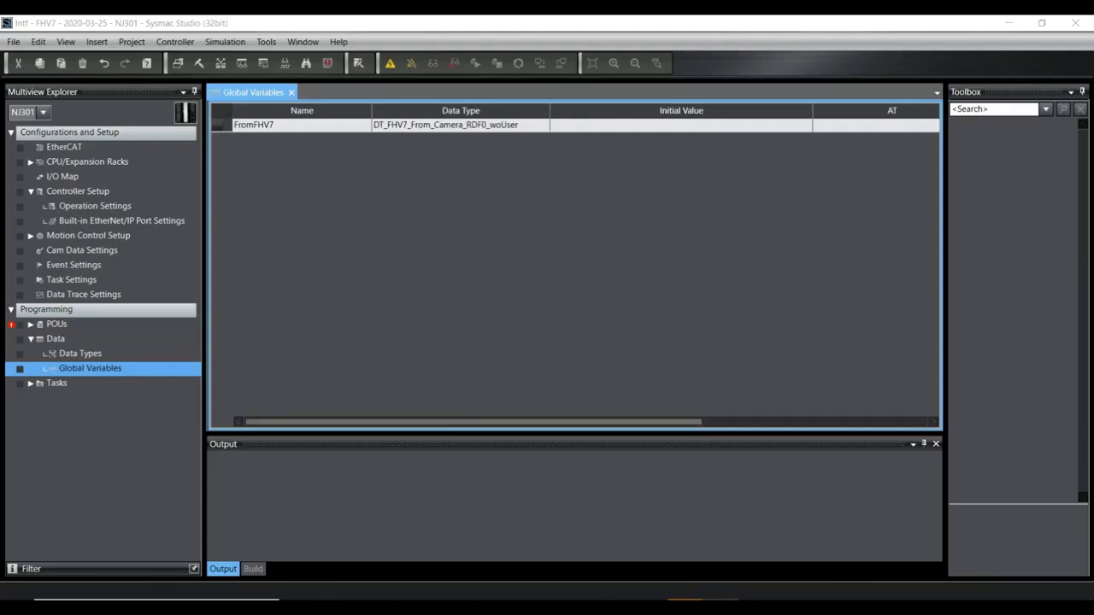
Add a second global variable row below FromFHV7.
right_click(278, 127)
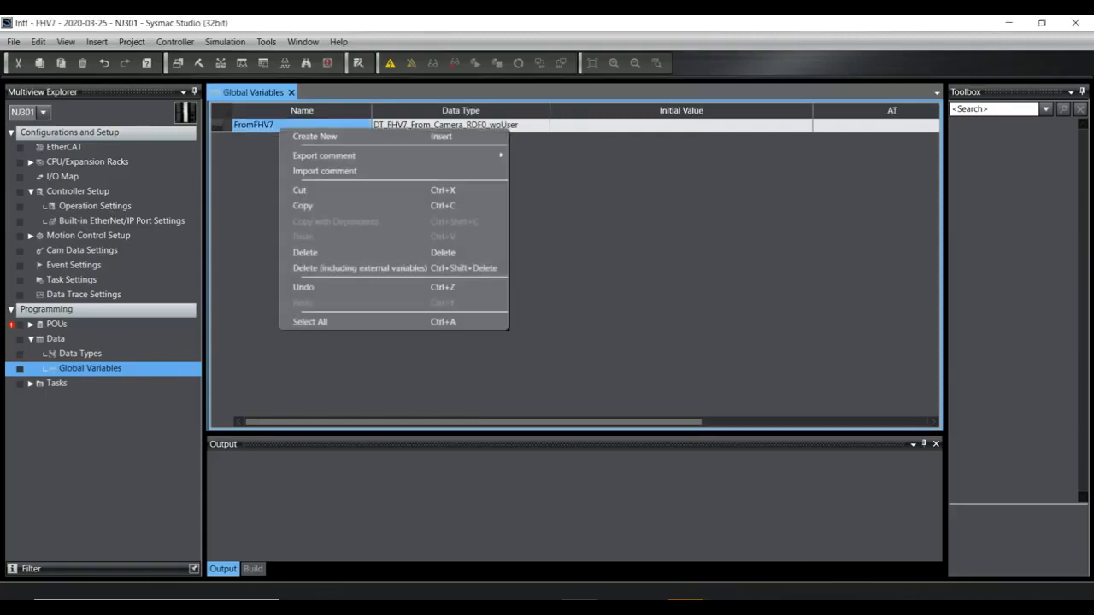
click(290, 137)
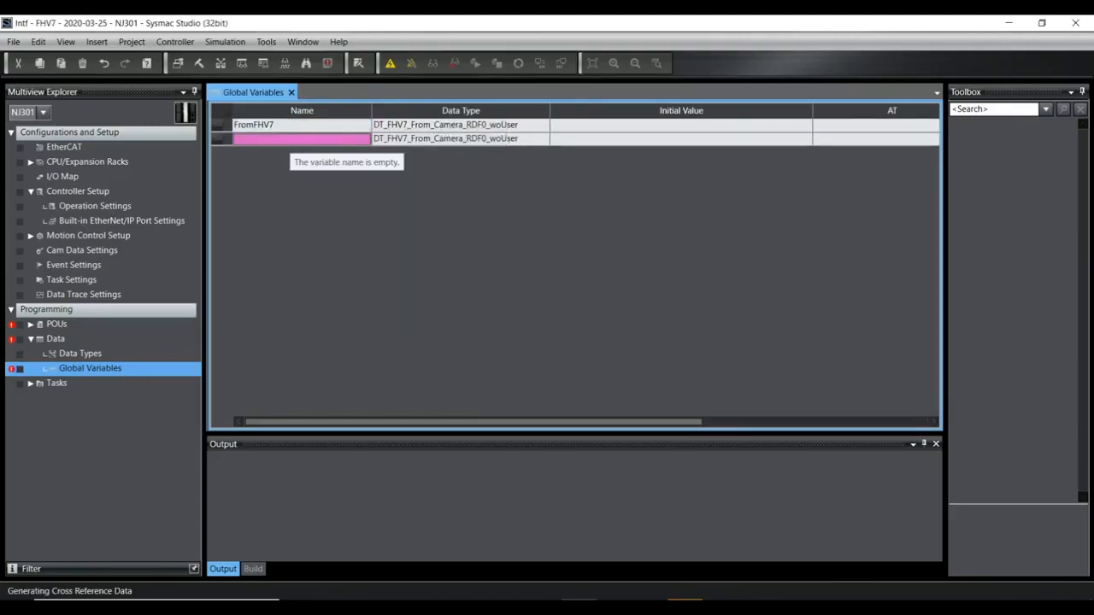